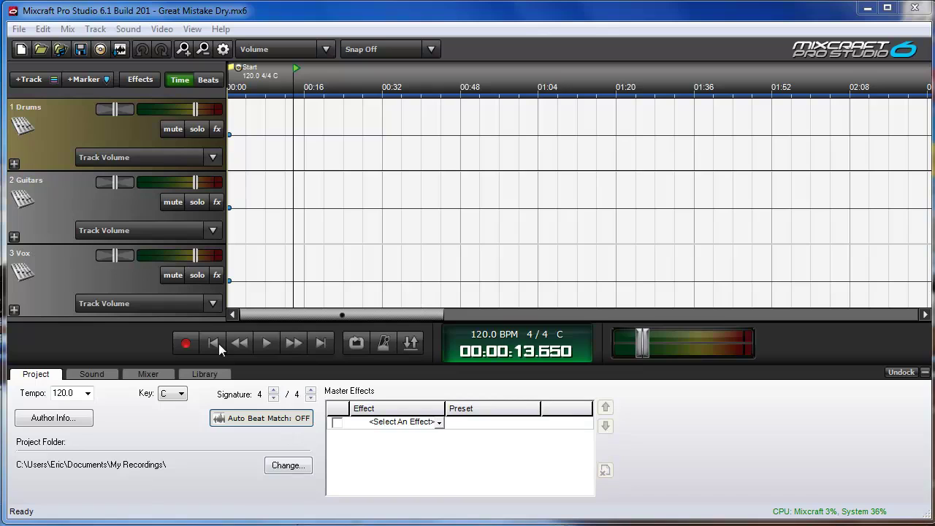
Expand the Drums submix and solo both its Snare track and the submix itself.
click(14, 164)
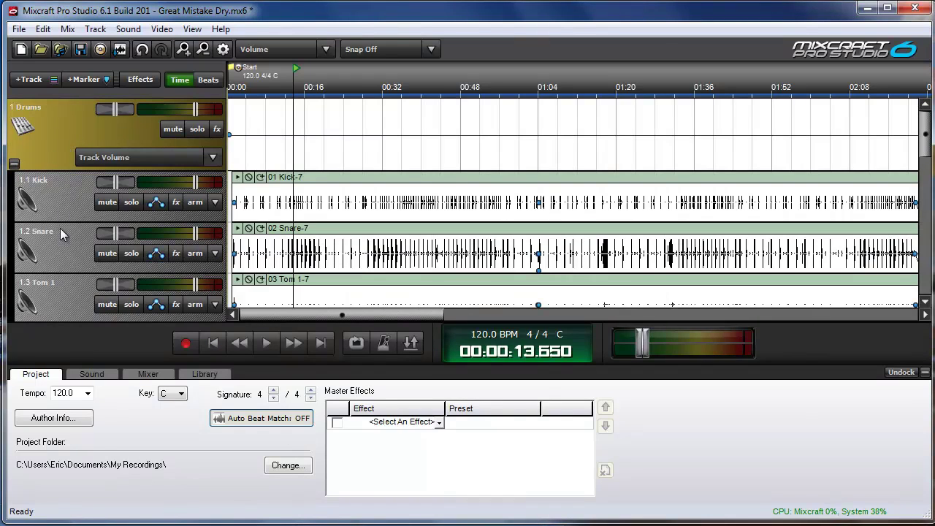
click(131, 253)
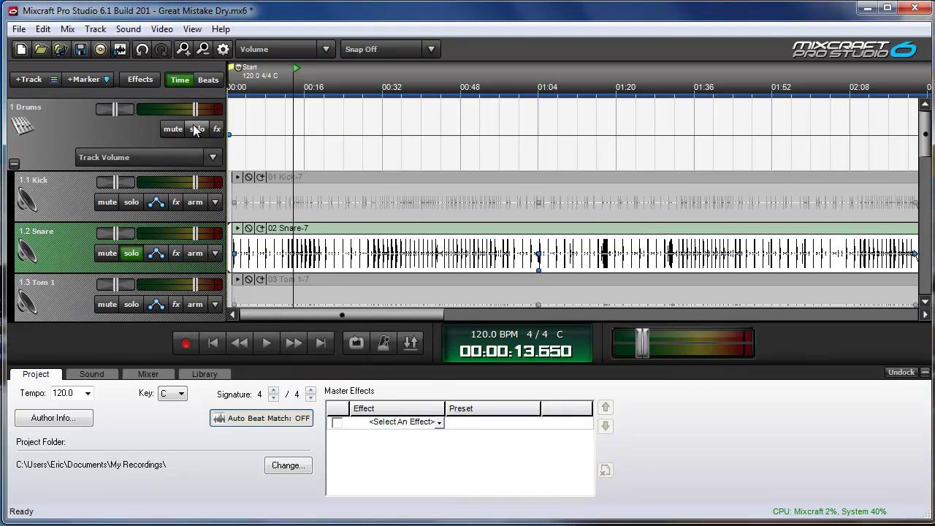
click(196, 130)
Add an Acoustica EQ effect to the Snare track and open its settings, closing the track's effect list.
click(176, 252)
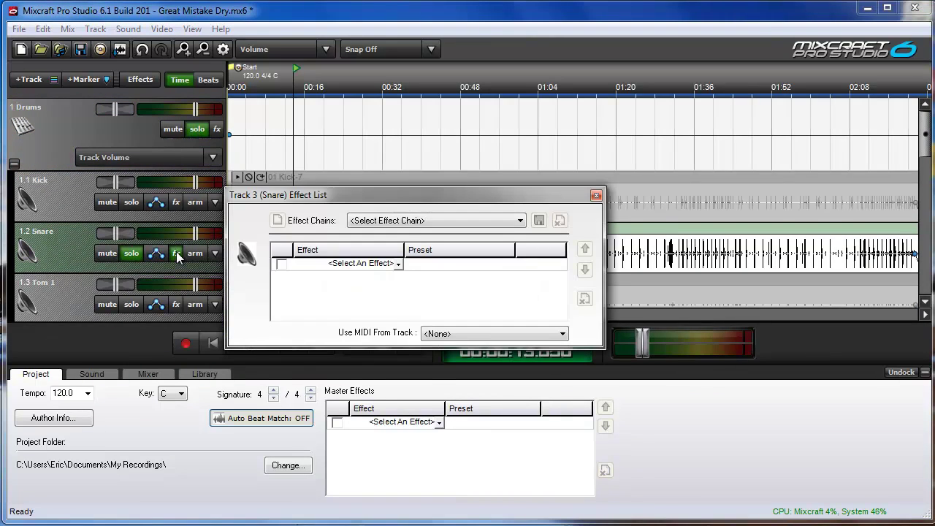
click(361, 263)
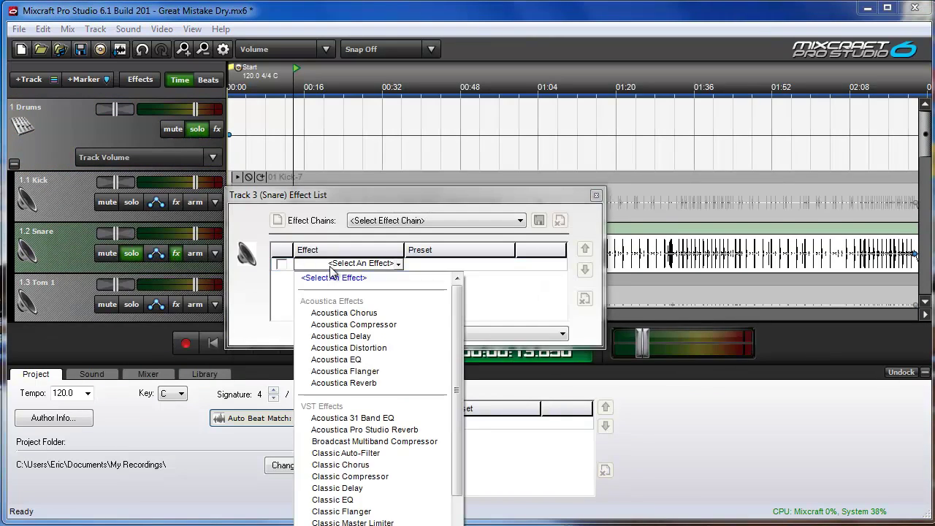
click(362, 360)
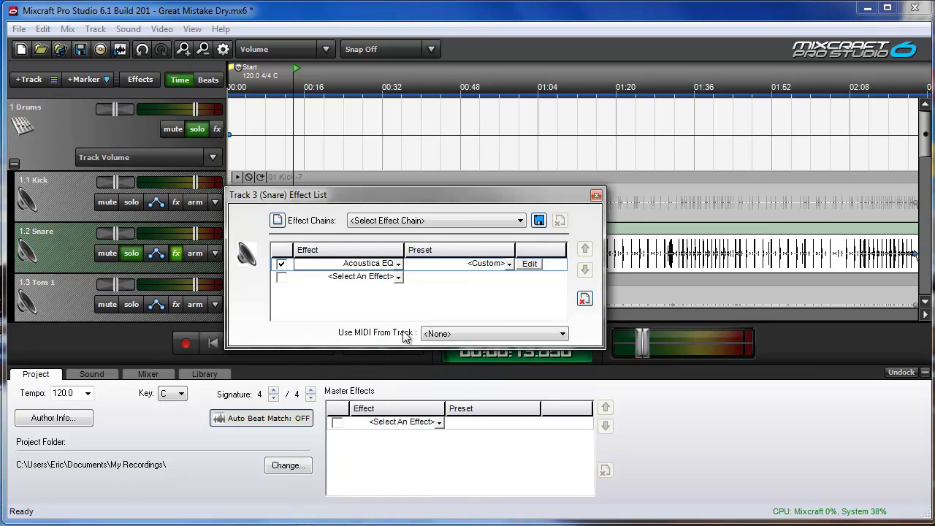
click(532, 265)
drag(597, 133, 671, 177)
click(597, 197)
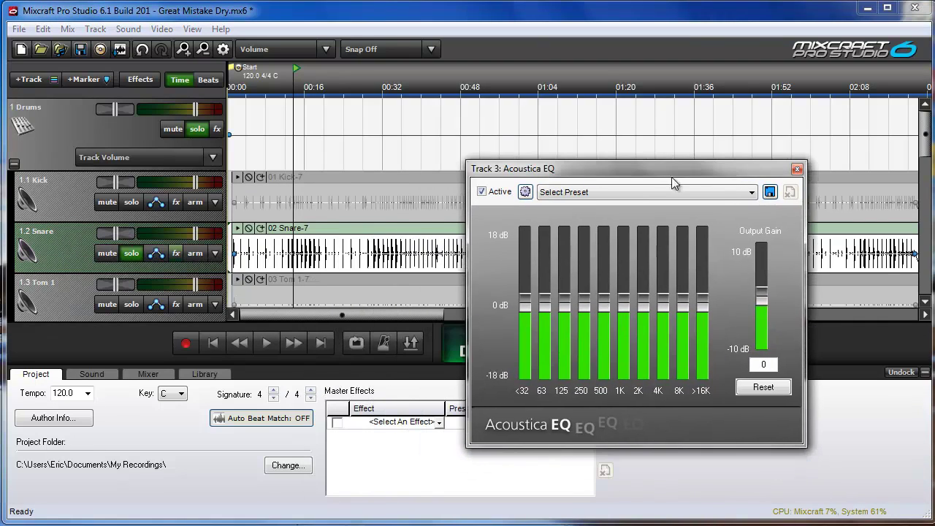
Loop the section from about 00:07 to 00:21 and play back the soloed snare.
drag(260, 79, 330, 86)
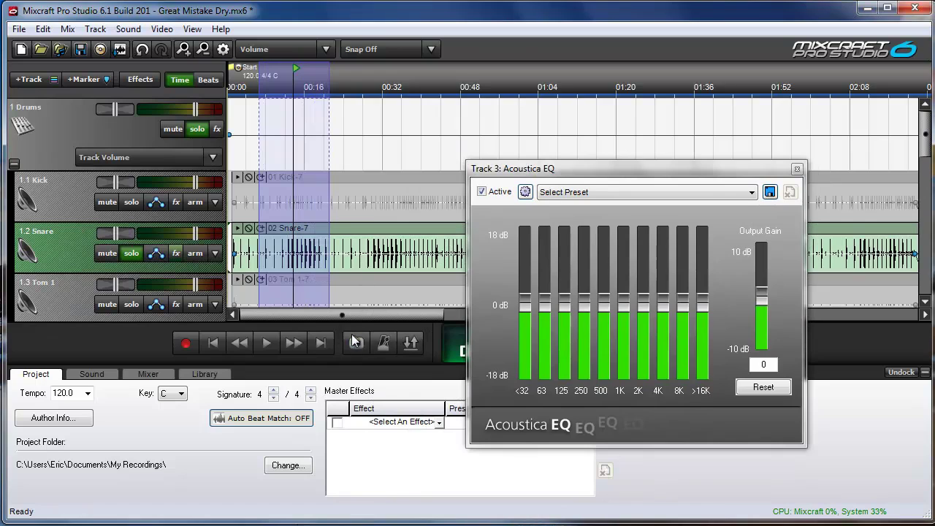
click(357, 343)
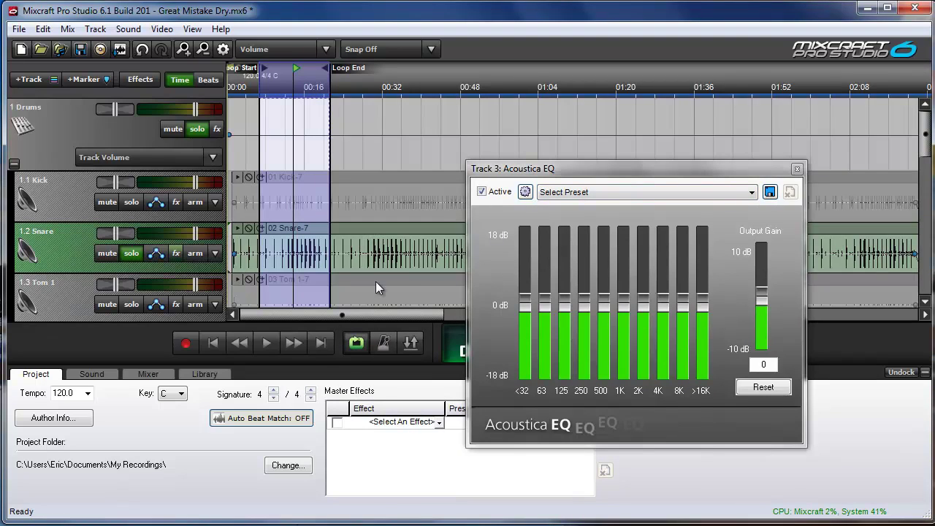
click(270, 344)
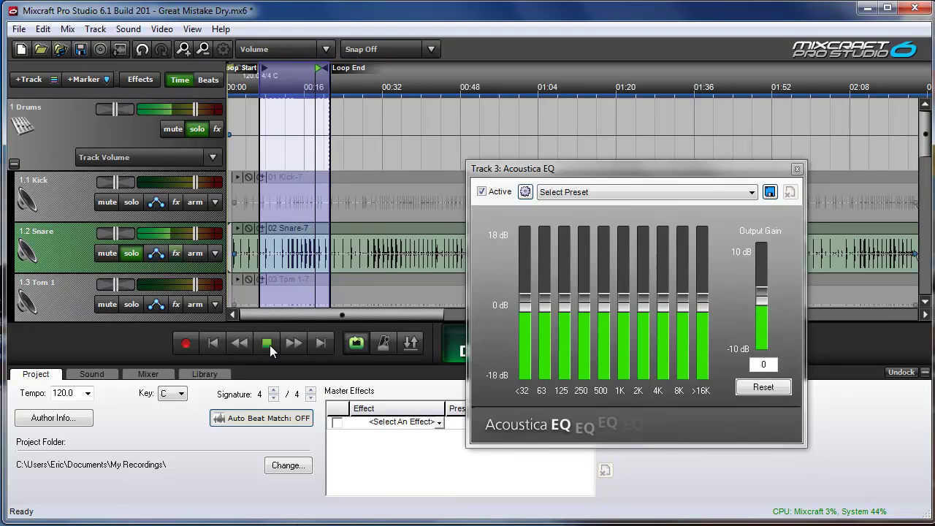
click(270, 344)
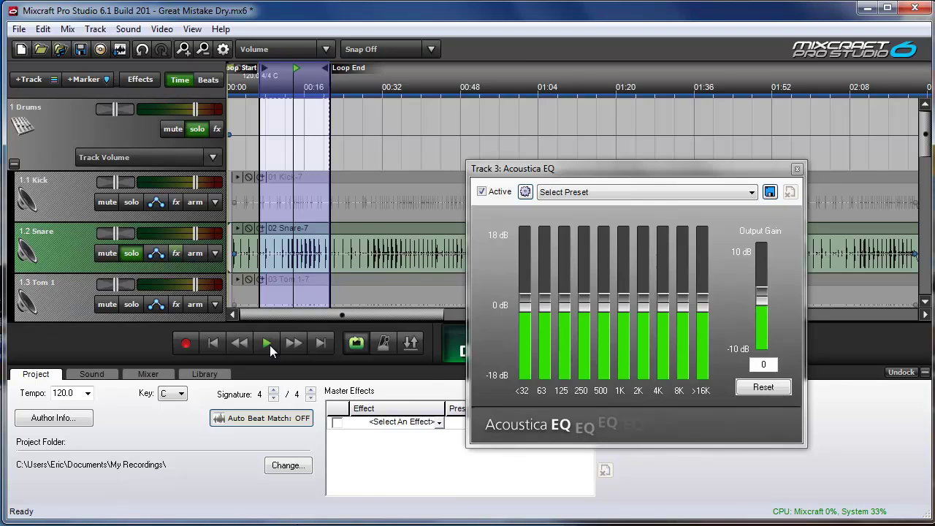
On the snare EQ, cut the <32 and 63 Hz bands to -18 dB and 125 Hz to about -11 dB.
drag(593, 169, 469, 78)
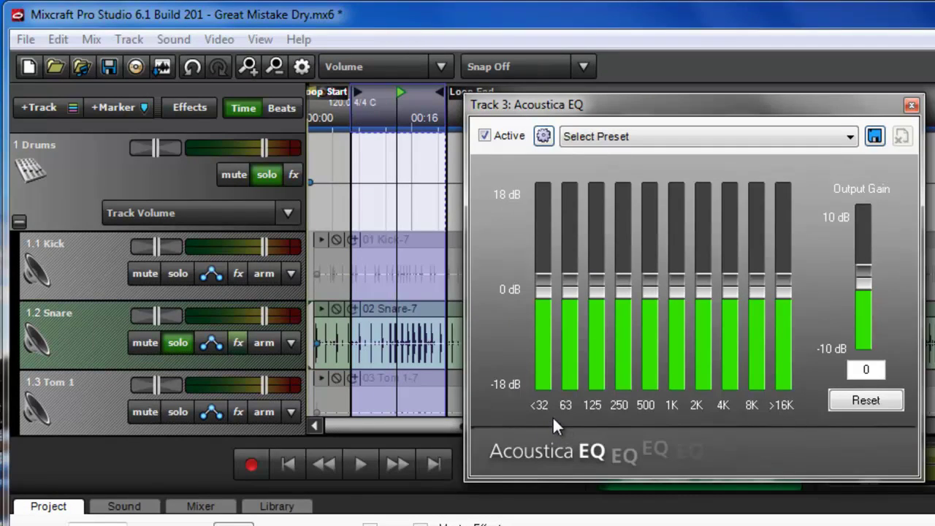
drag(541, 283, 519, 393)
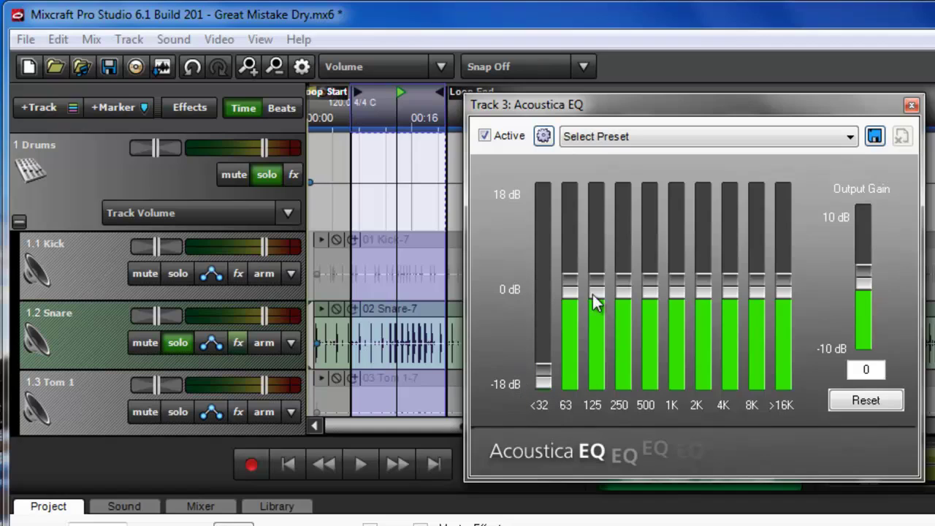
drag(568, 291, 557, 390)
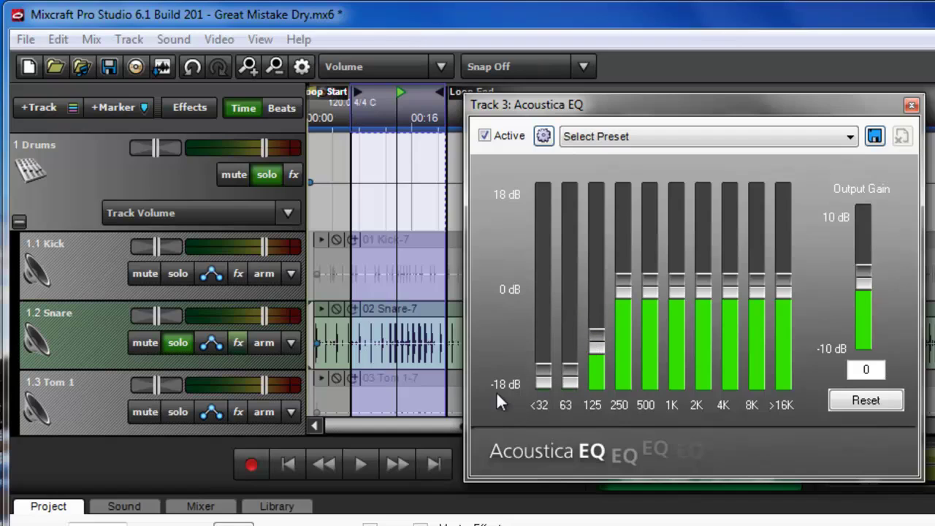
Play the snare loop and toggle the EQ's active state to compare the sound with and without the low cut.
click(360, 465)
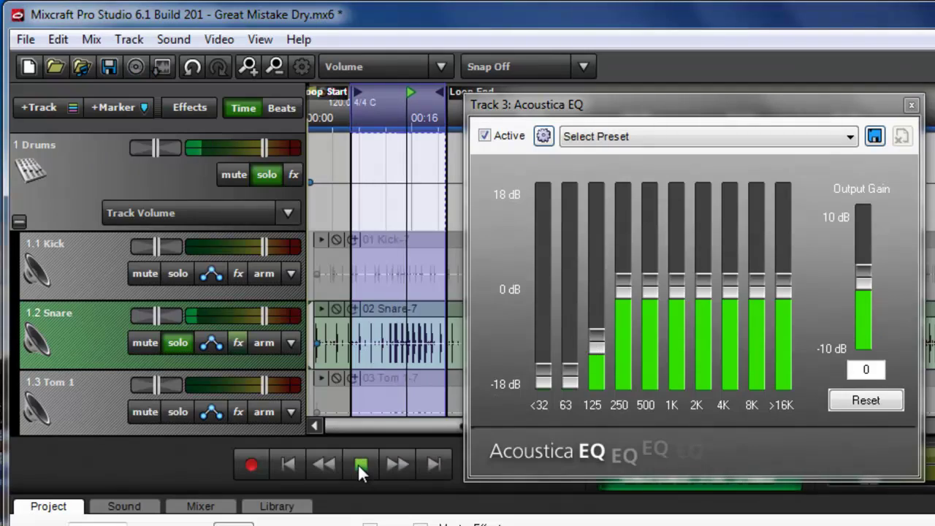
click(484, 136)
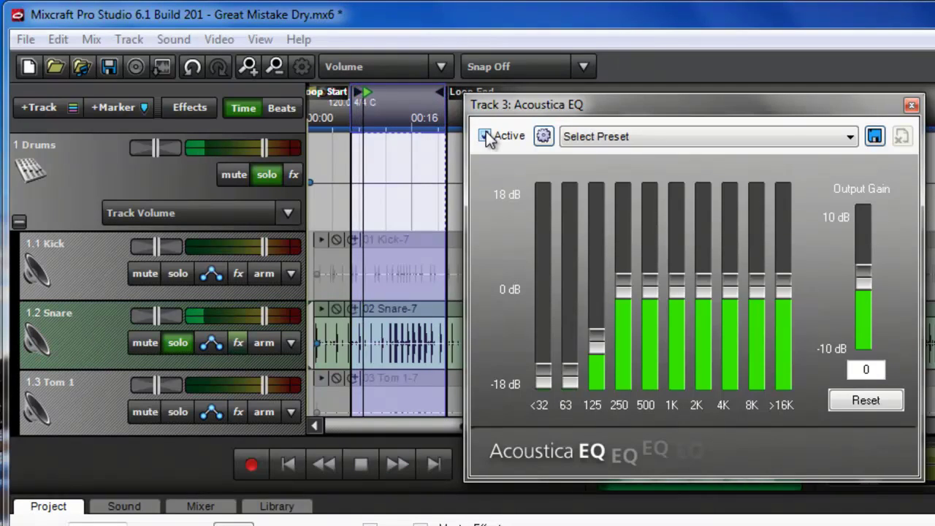
click(367, 464)
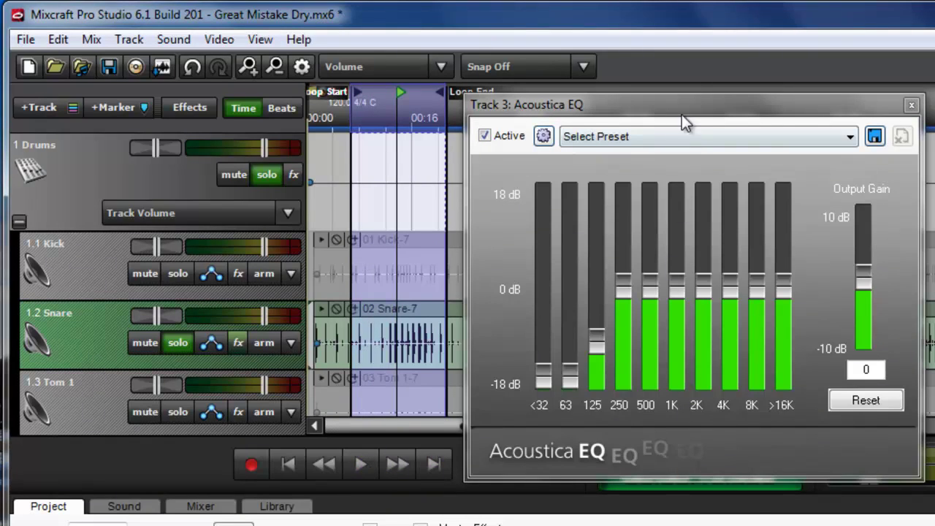
While the snare loop plays, cut the >16K band to -18 dB and the 8K band to about -6 dB.
drag(681, 117, 681, 107)
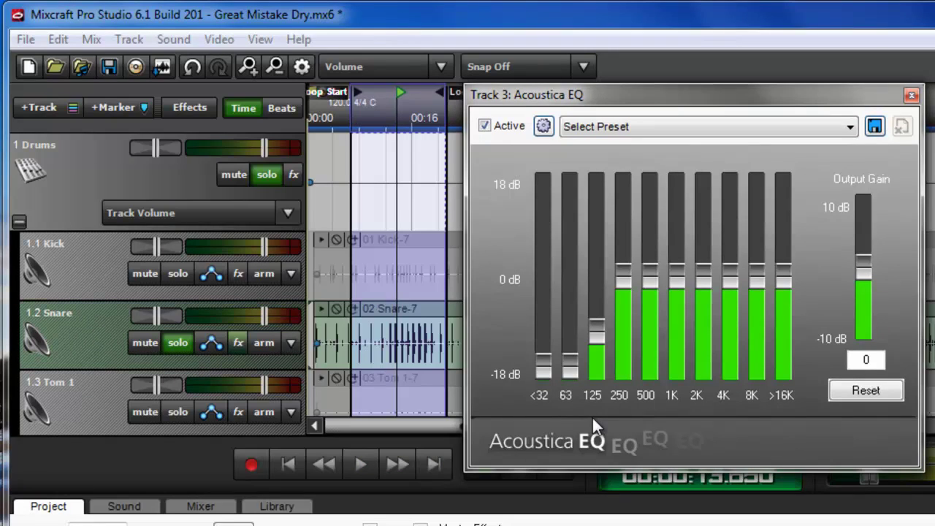
click(358, 464)
drag(782, 276, 784, 358)
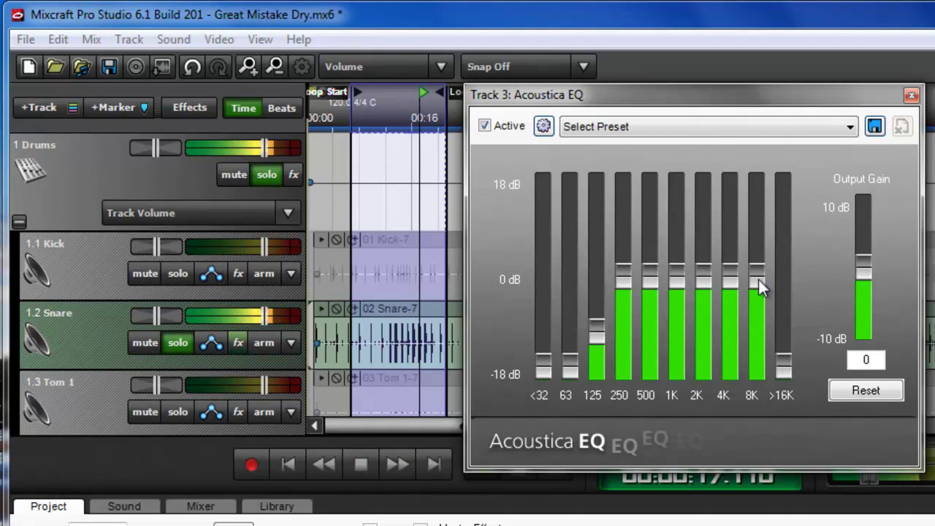
drag(758, 279, 750, 312)
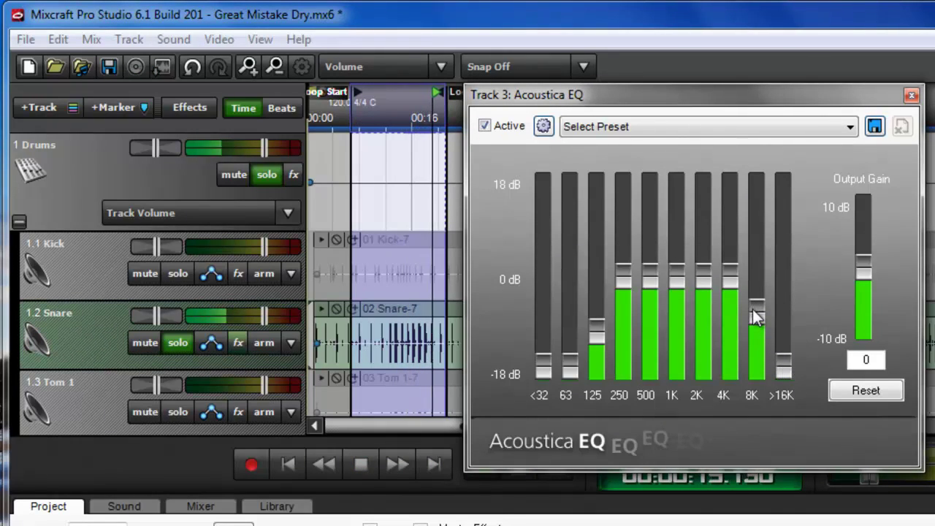
drag(752, 309, 757, 301)
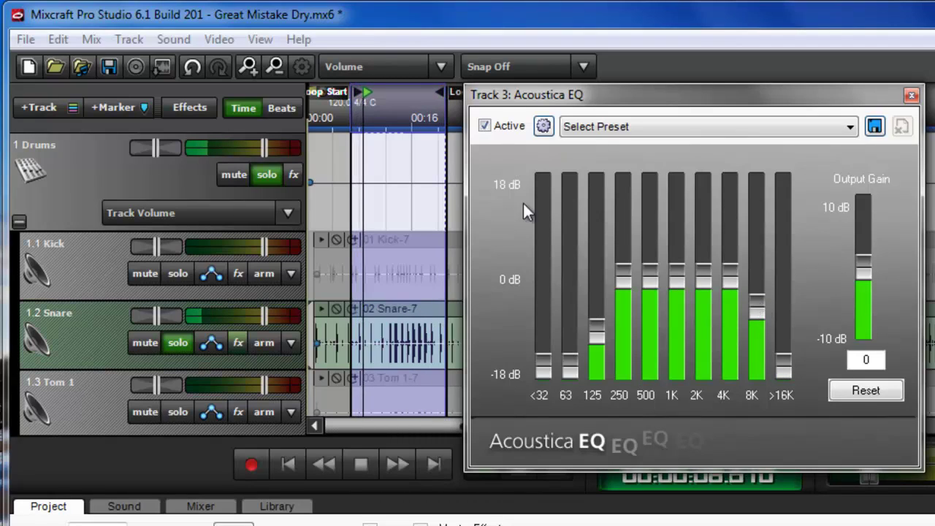
Bypass and reactivate the snare EQ during playback to compare the full set of cuts, and stop playback.
click(485, 127)
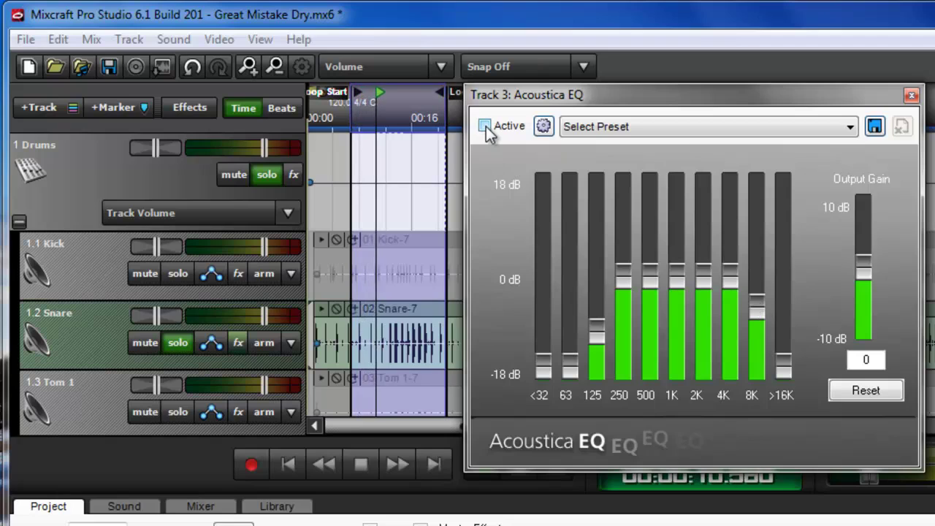
click(484, 126)
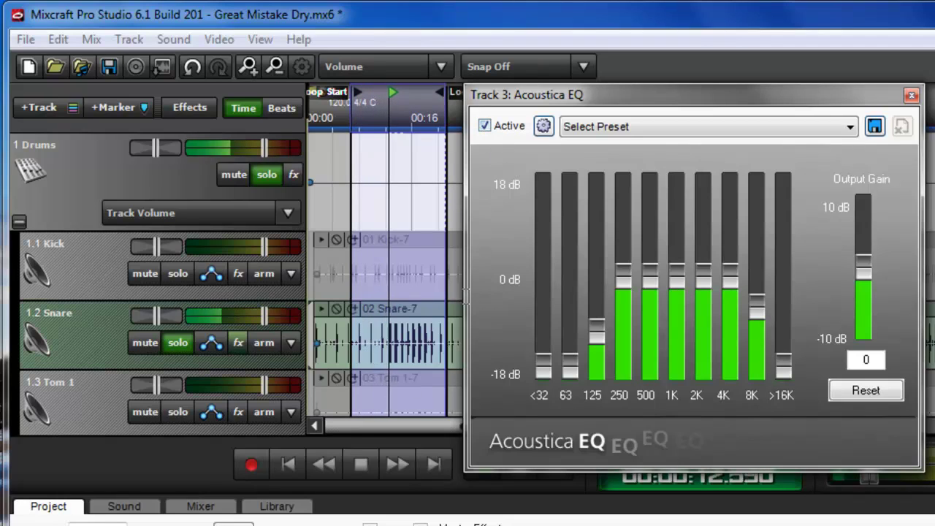
click(359, 464)
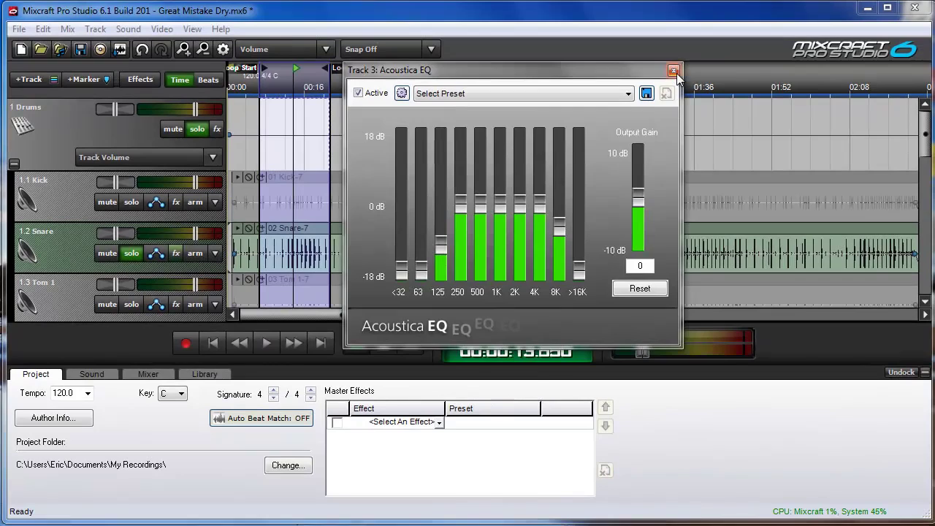
Close the snare EQ and switch the solo from the Snare track to the Kick track.
click(674, 71)
click(132, 253)
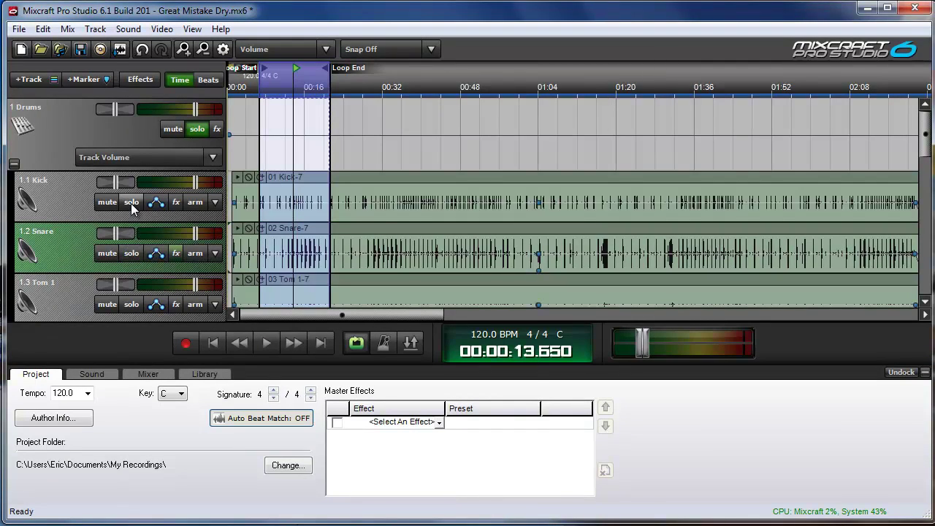
click(131, 203)
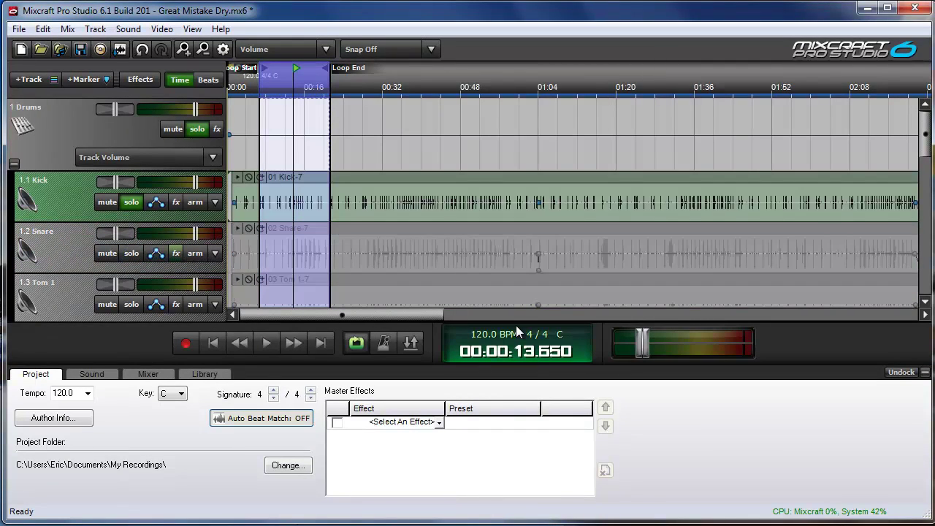
Add an Acoustica EQ effect to the Kick track and open its settings, closing the track's effect list.
click(176, 202)
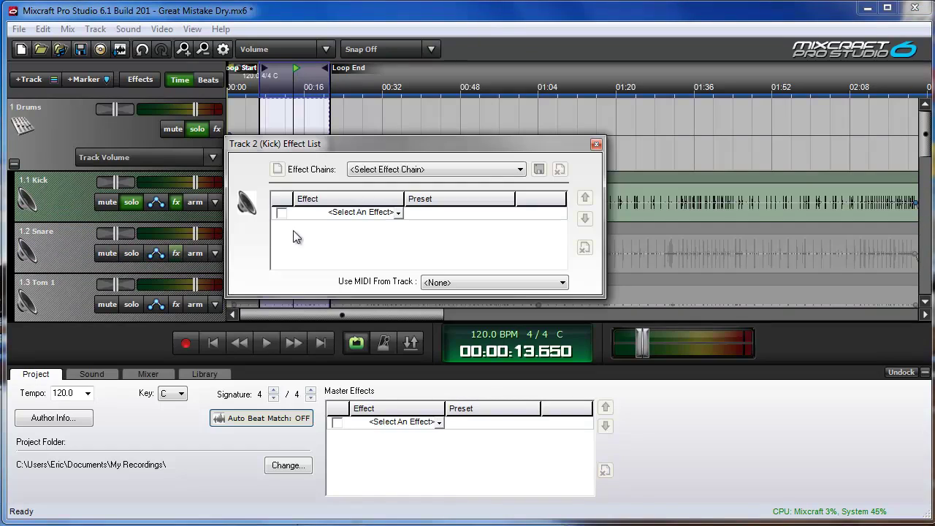
click(347, 212)
click(336, 308)
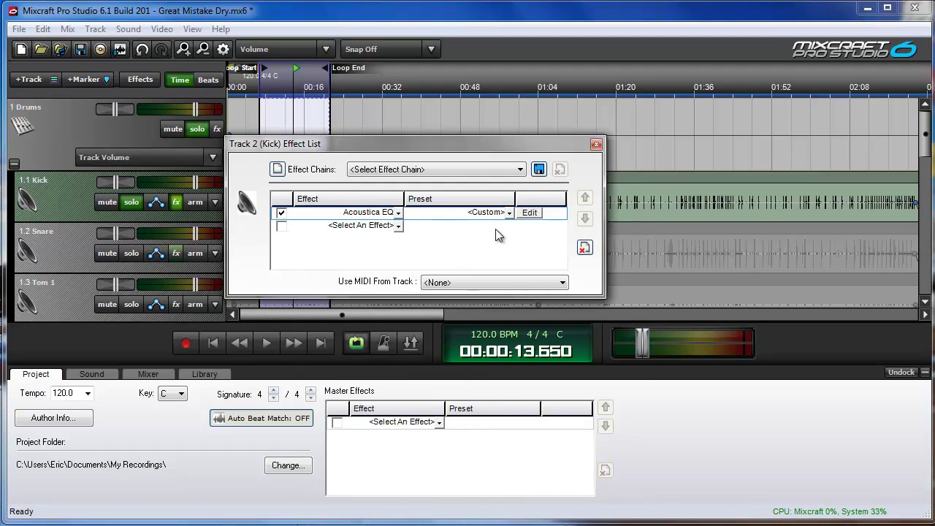
click(531, 211)
click(268, 144)
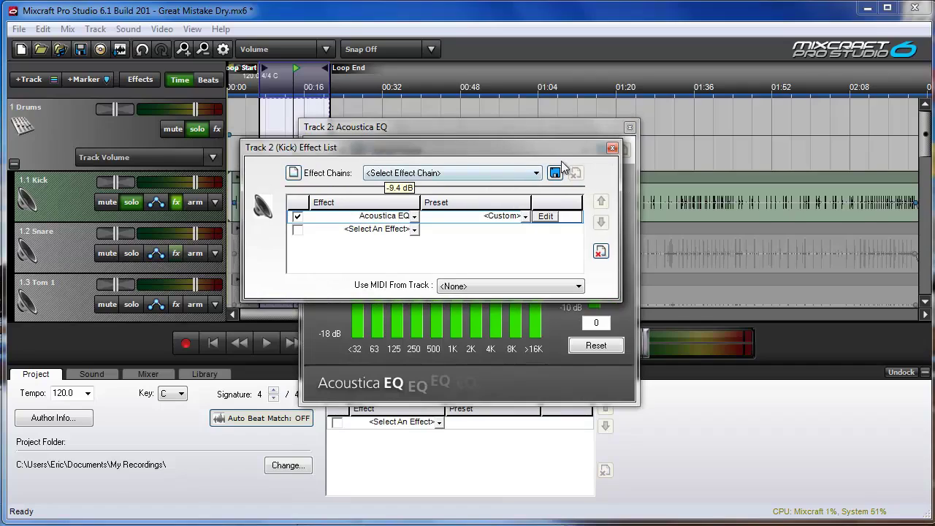
click(611, 145)
drag(605, 133, 646, 126)
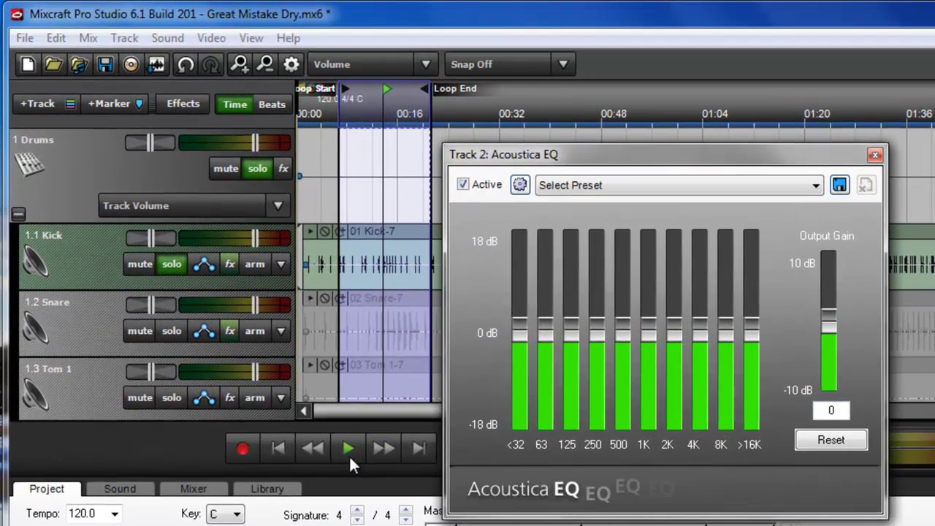
Audition the kick loop, and with it playing cut the 500 band to -18 dB, 1K to about -14 dB and 250 to about -8 dB.
click(354, 447)
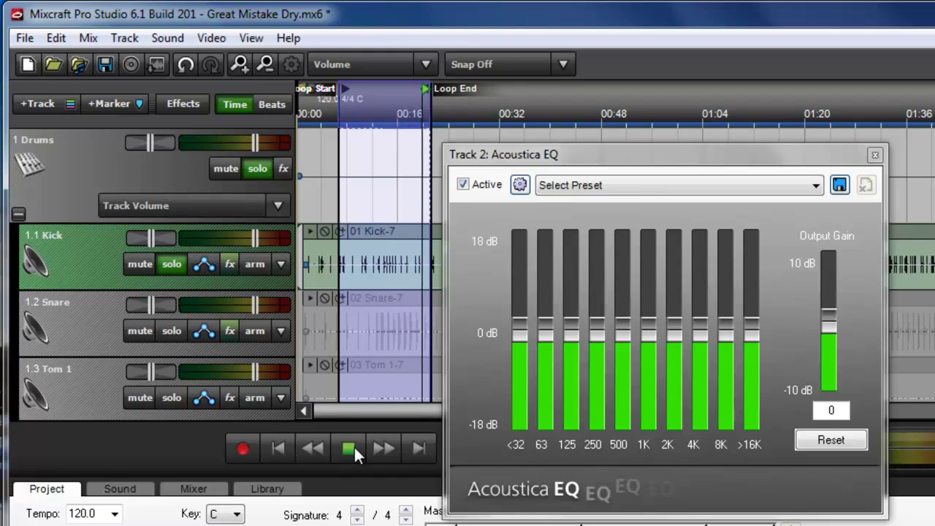
click(354, 445)
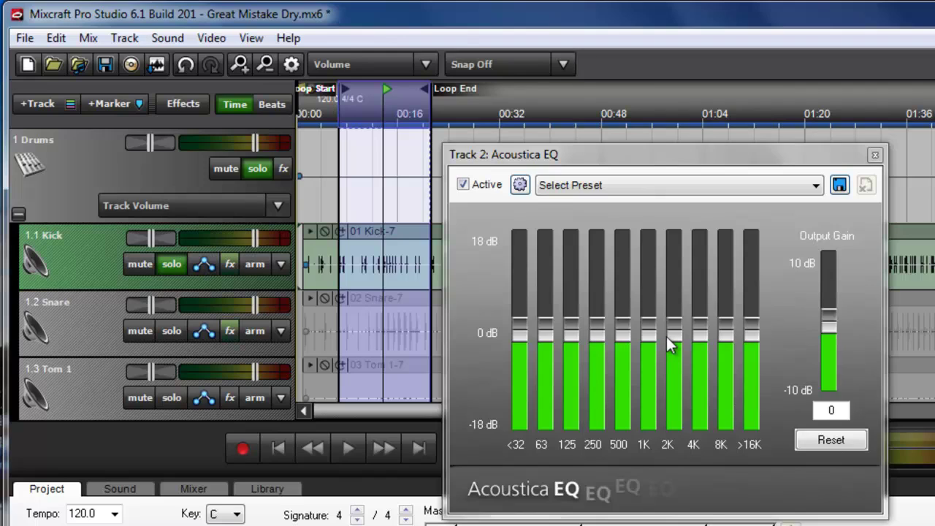
click(347, 445)
drag(623, 335, 629, 426)
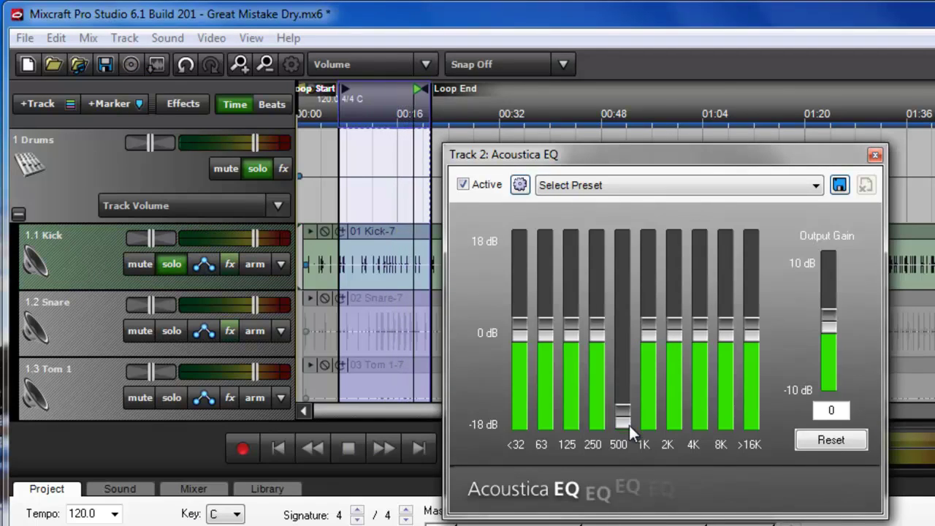
drag(647, 328, 670, 396)
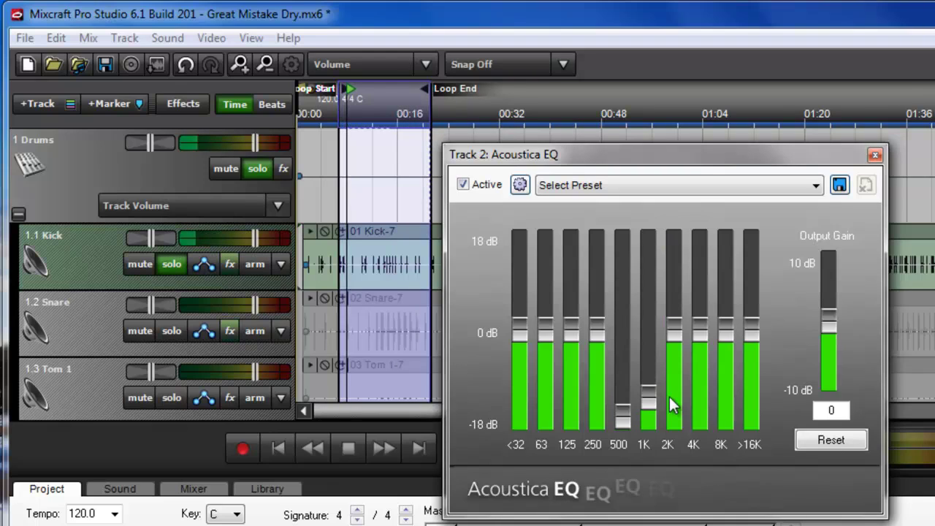
drag(598, 329, 602, 372)
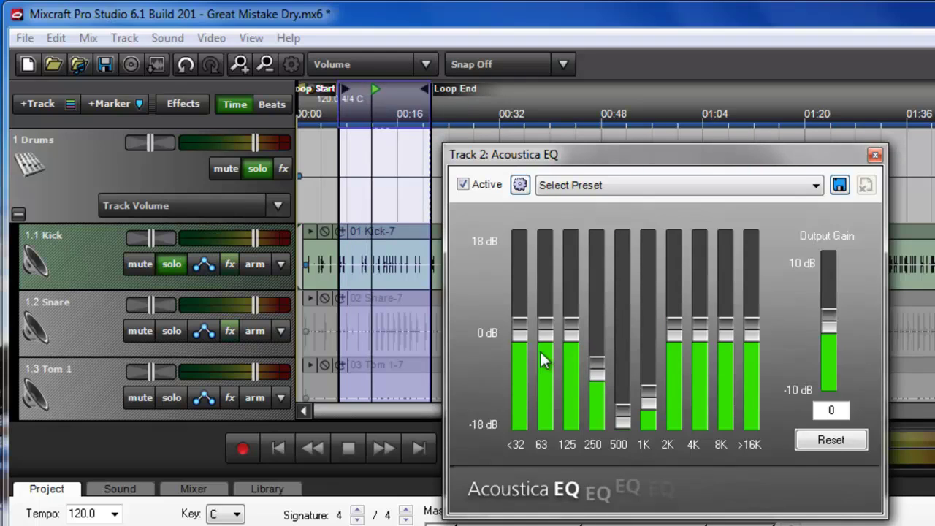
Boost the kick's 63 band to about 8 dB, 125 to 1 dB and 4K to 2 dB, and compare against the bypassed EQ.
drag(544, 330, 576, 320)
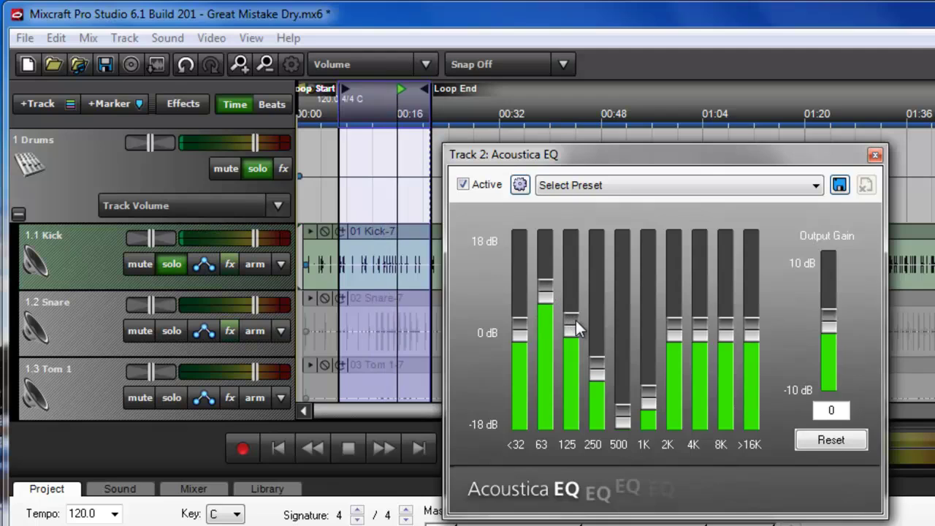
drag(700, 330, 704, 318)
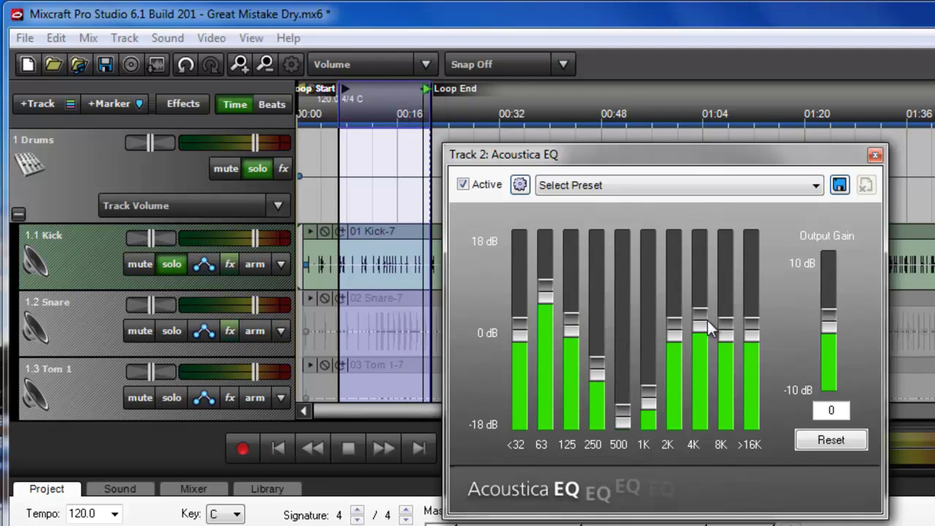
click(464, 184)
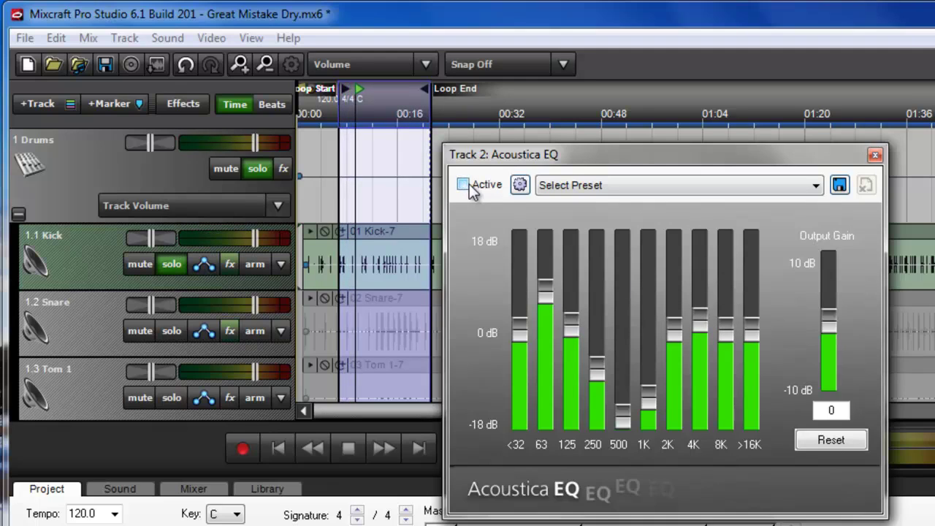
click(471, 187)
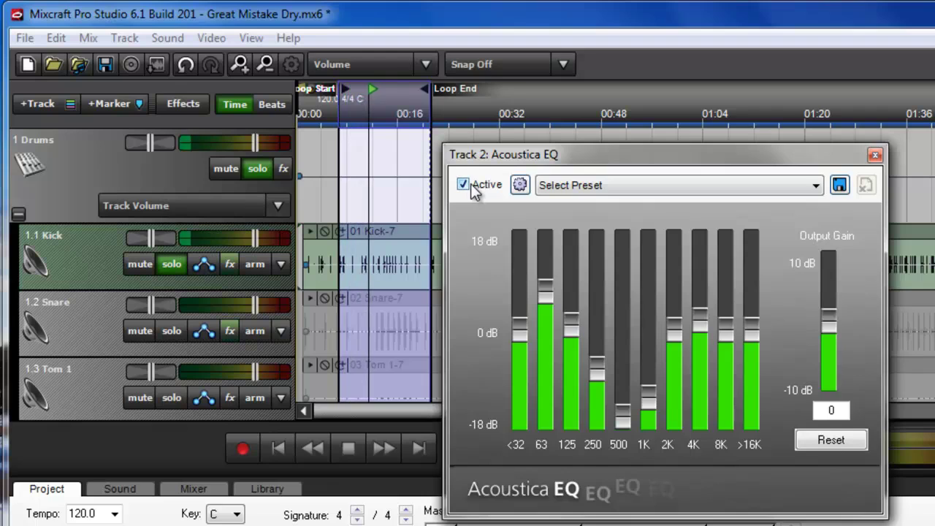
click(346, 447)
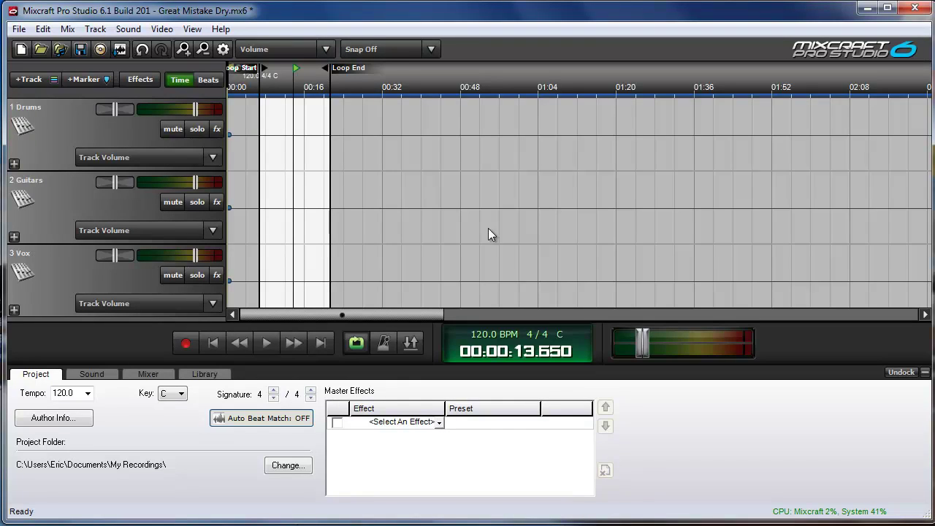
Expand the Vox submix and add an Acoustica EQ effect to the Vox 1 track, opening its settings and closing the effect list.
click(14, 310)
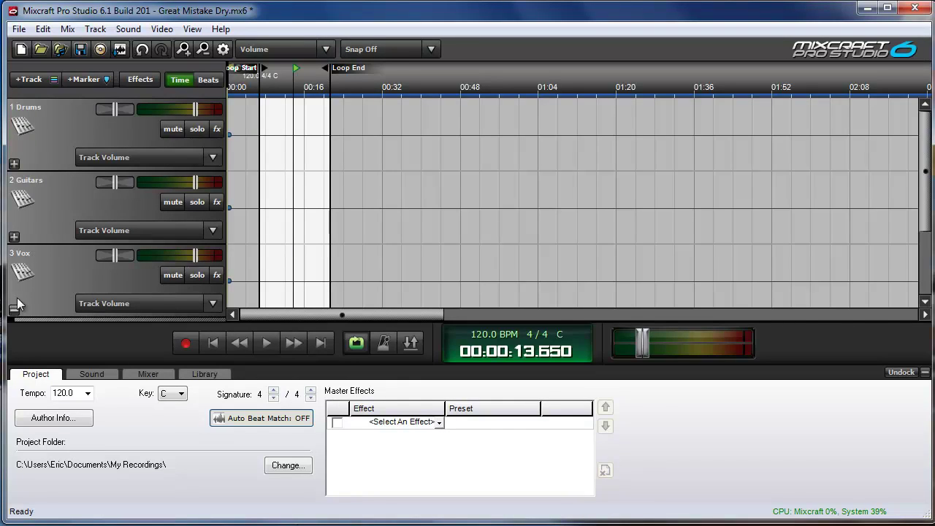
scroll(50, 263, down, 1)
scroll(50, 263, down, 2)
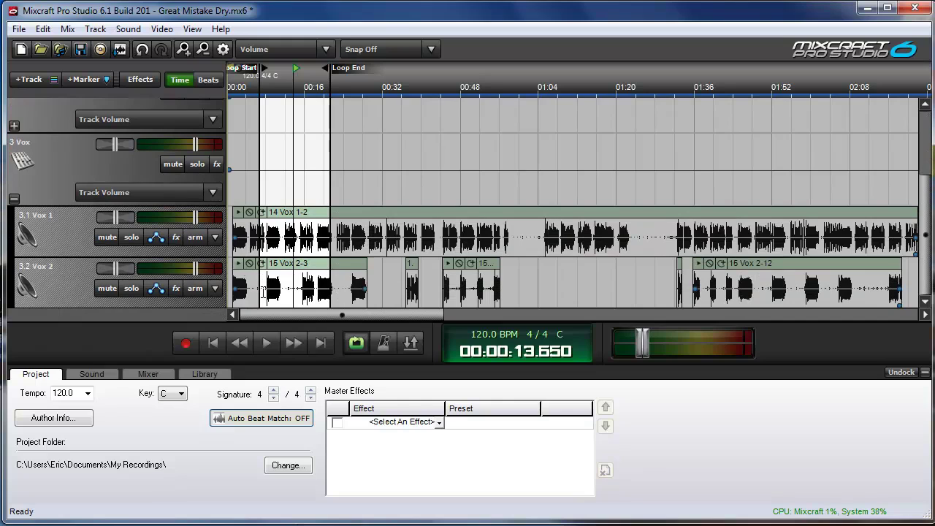
click(175, 237)
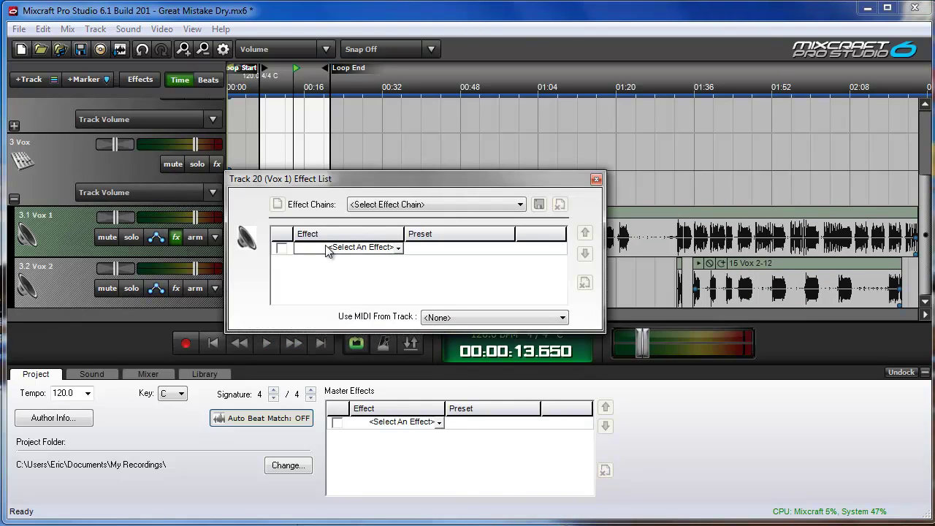
click(362, 247)
click(376, 341)
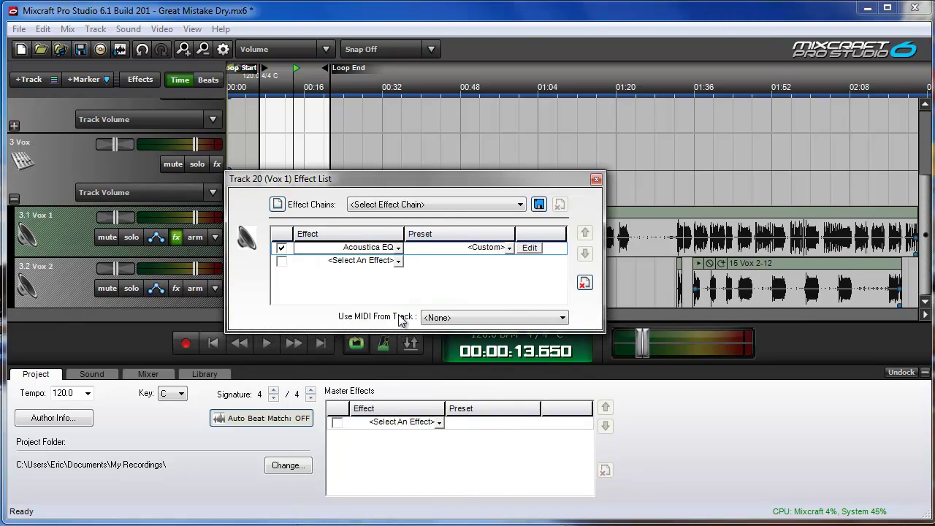
click(529, 248)
click(295, 181)
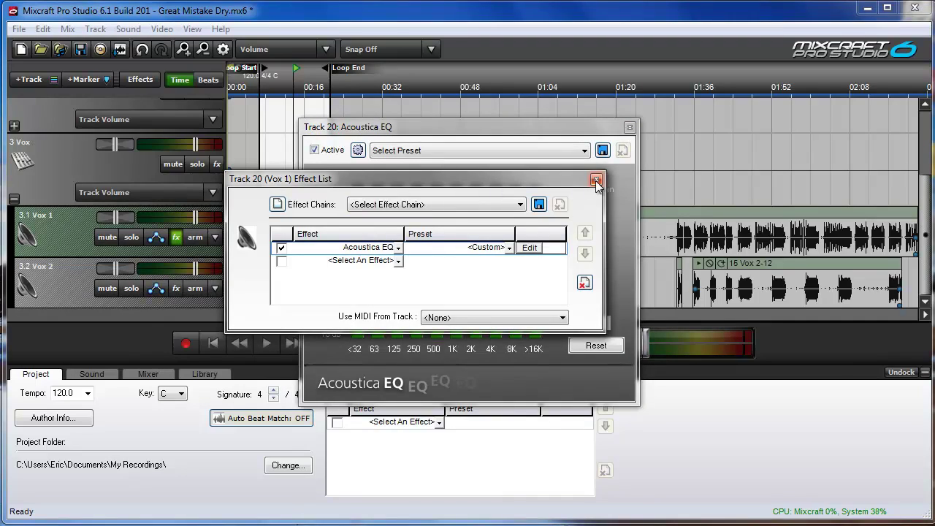
click(595, 180)
drag(582, 128, 625, 103)
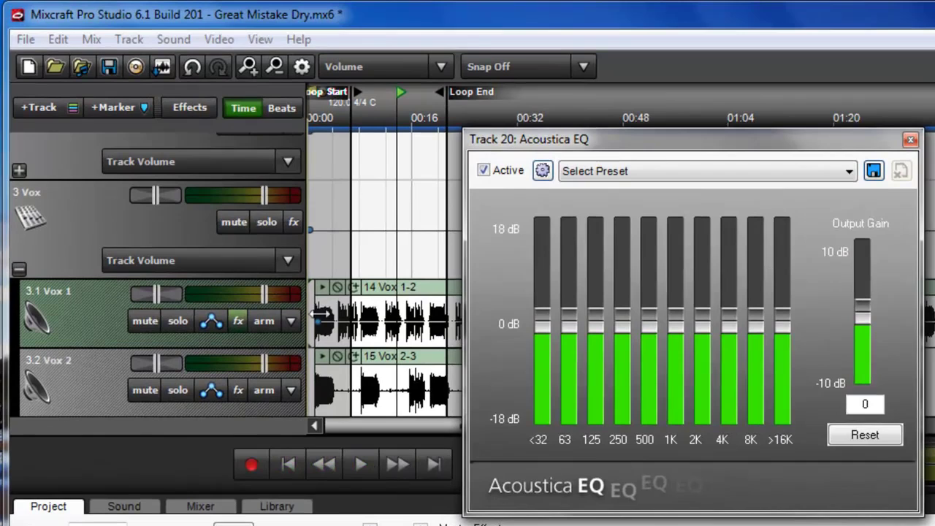
Solo the Vox 1 track and its Vox submix, and listen to the loop without any EQ changes.
click(179, 324)
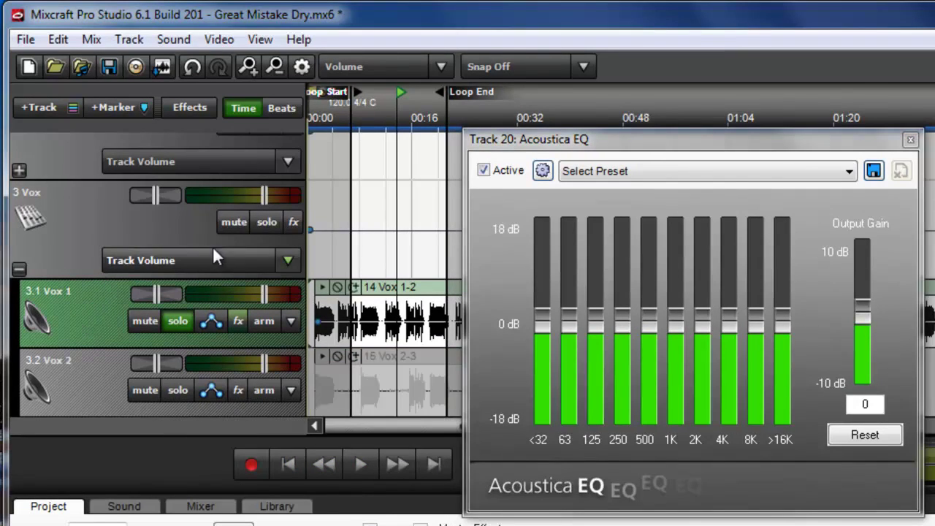
click(273, 217)
click(360, 464)
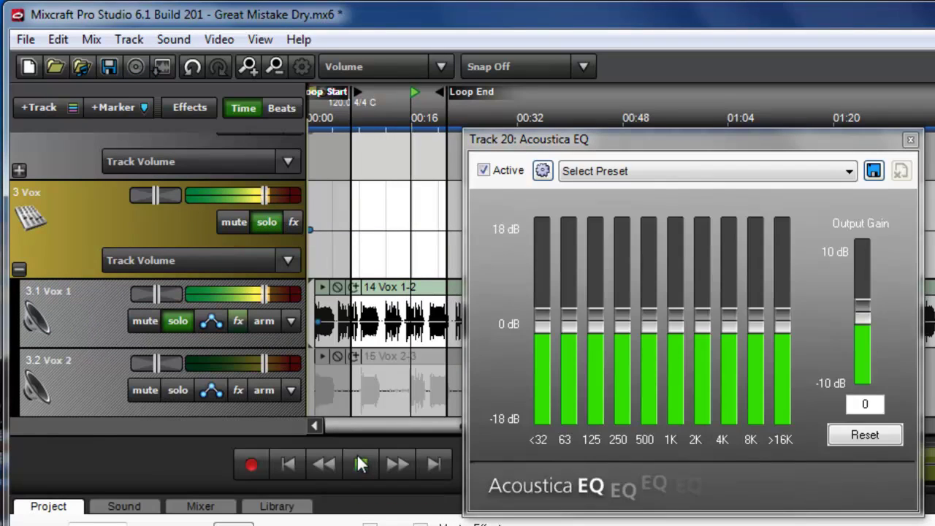
click(360, 464)
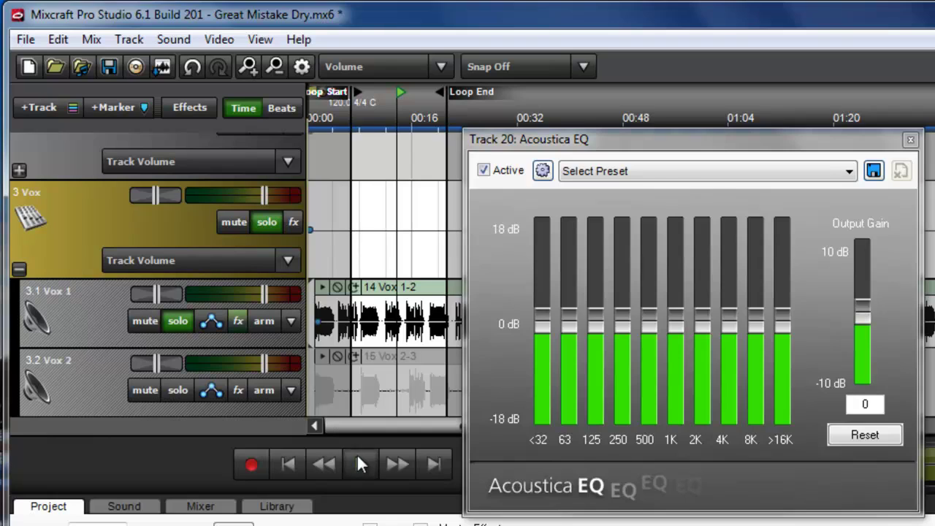
Cut the <32 and 63 bands of the Vox 1 EQ to -18 dB, playing the vocal loop to hear the change.
click(358, 459)
drag(545, 317, 541, 420)
click(360, 464)
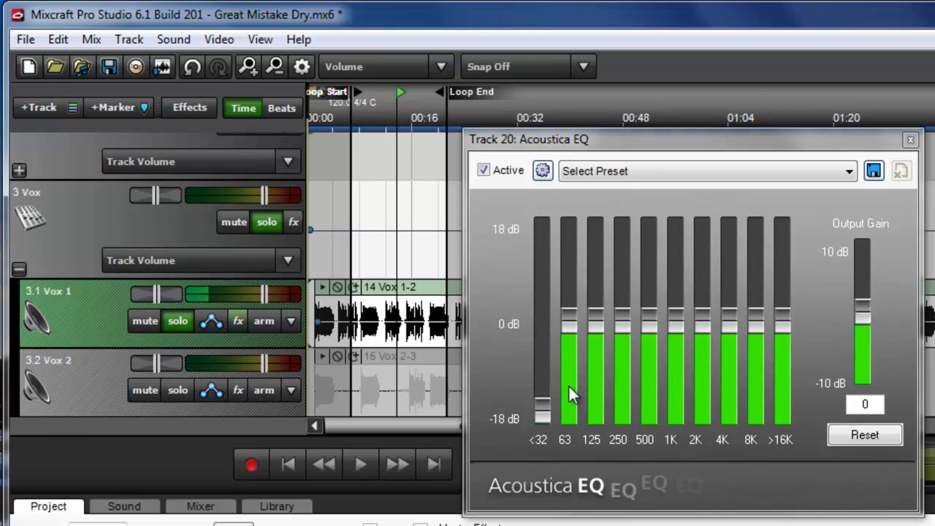
click(361, 461)
drag(569, 321, 570, 416)
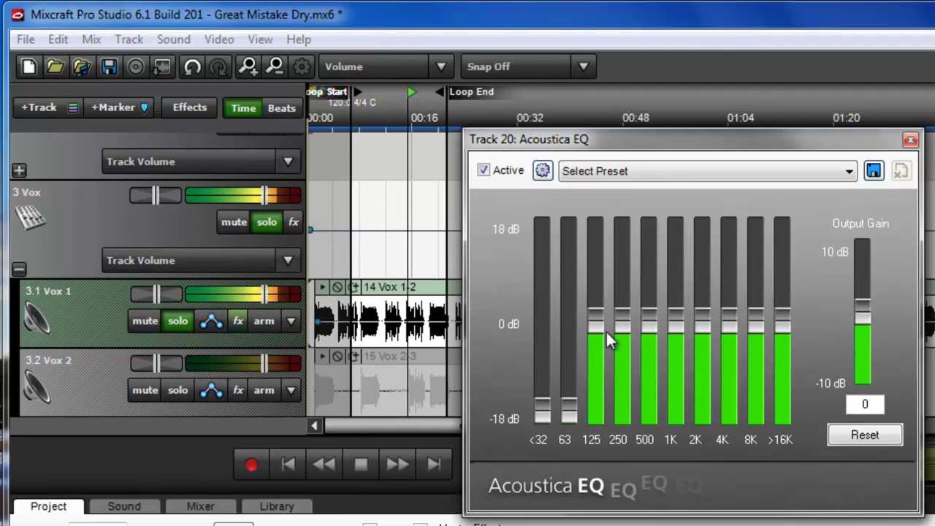
While the vocal loop plays, cut the 125 band to about -12 dB, 250 to about -5 dB and >16K to about -6 dB.
drag(601, 322, 596, 369)
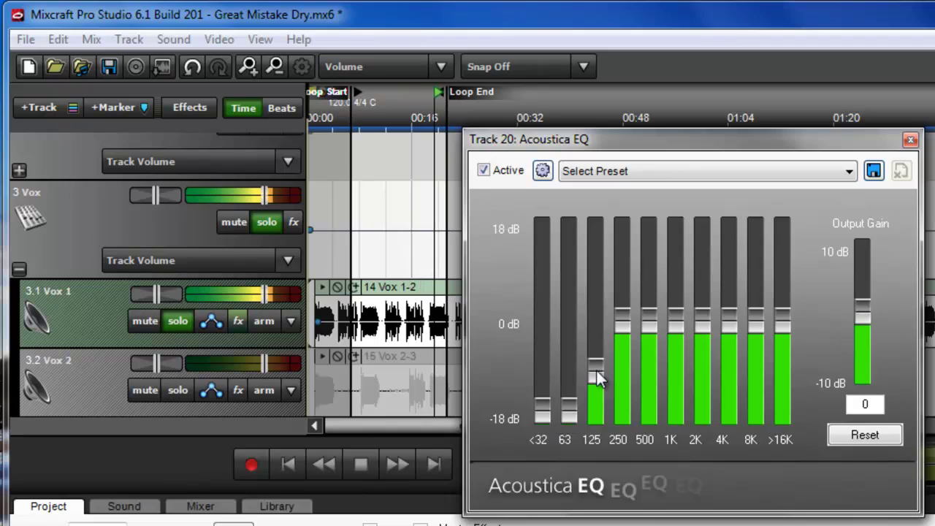
drag(597, 369, 596, 378)
drag(626, 329, 621, 346)
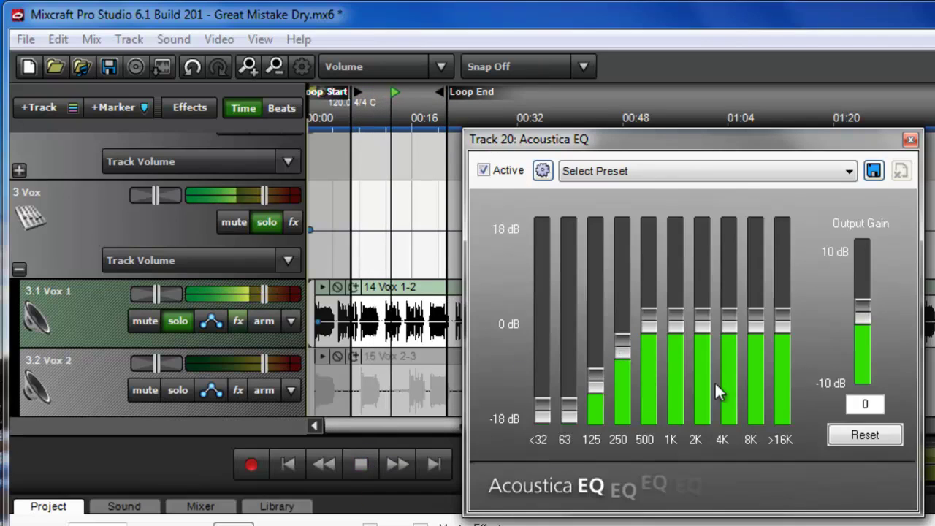
drag(784, 323, 784, 347)
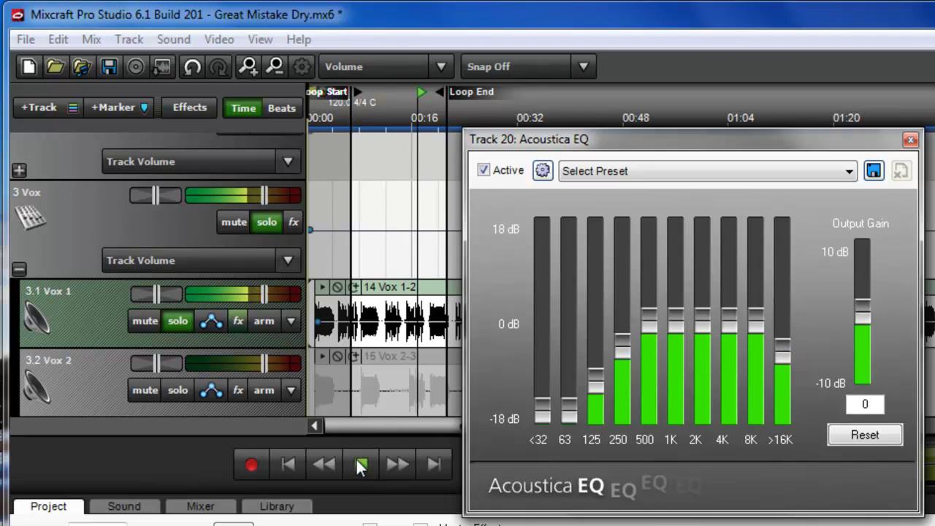
click(361, 464)
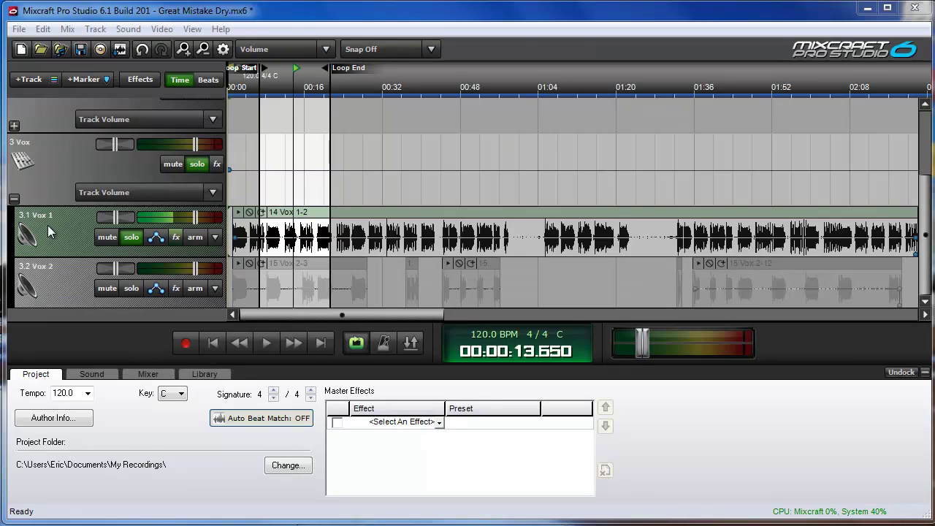
Remove the solo from Vox 1 and the Vox submix, and collapse the Vox submix.
click(131, 238)
click(197, 163)
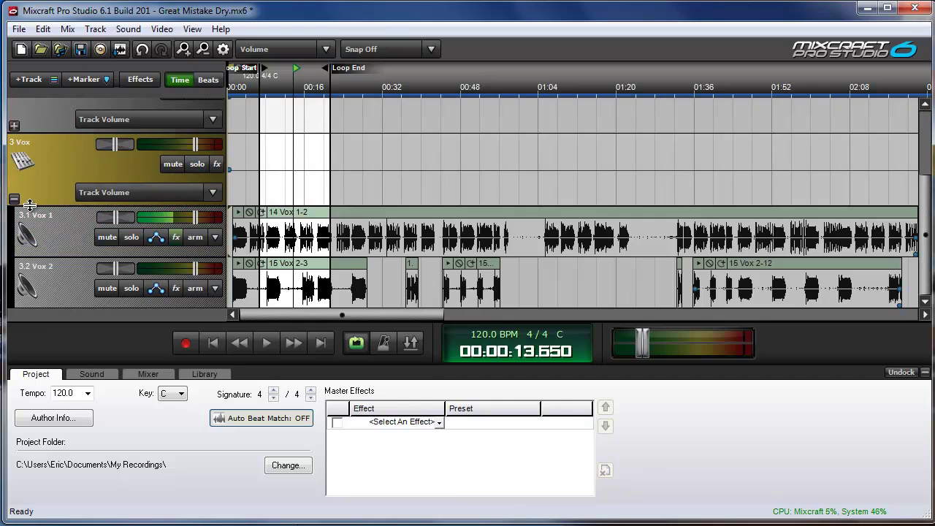
click(14, 200)
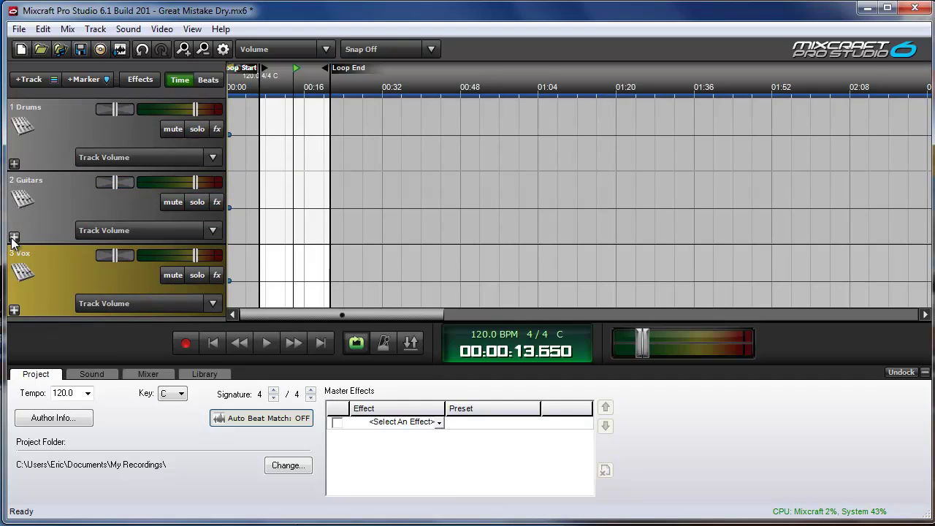
Expand the Guitars submix and solo it together with the Guitar 1 track.
click(14, 236)
scroll(75, 193, down, 3)
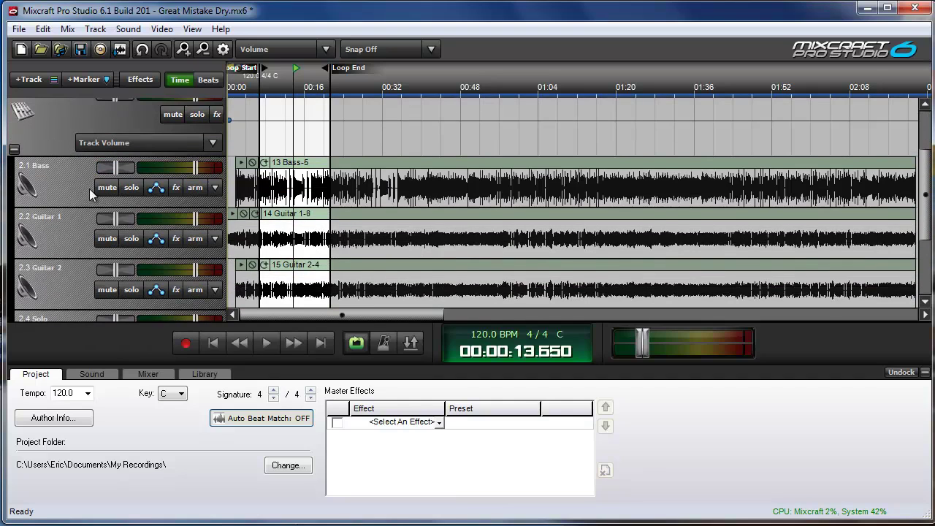
click(198, 114)
scroll(128, 170, down, 1)
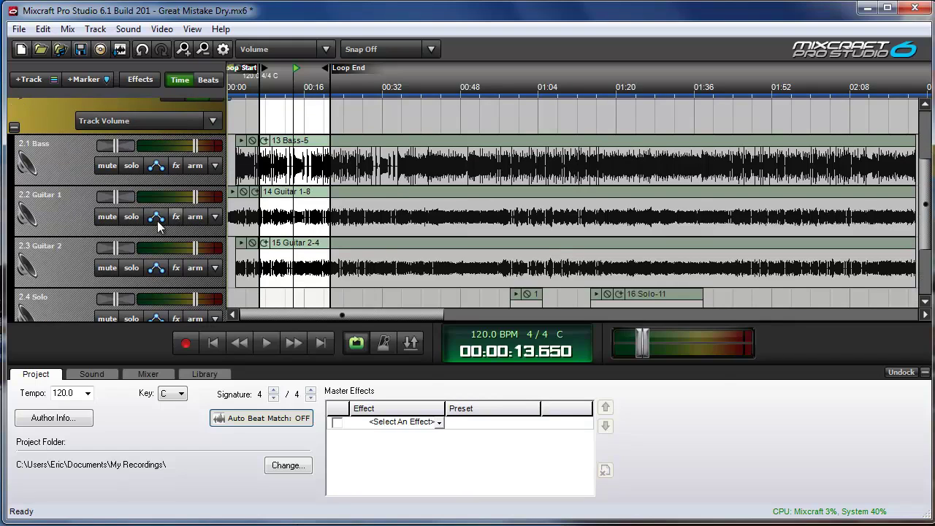
click(132, 216)
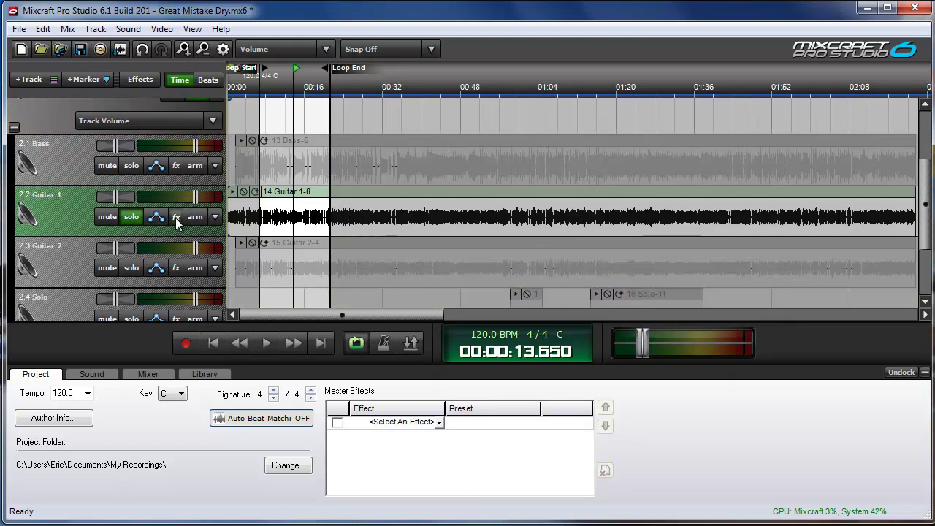
Add an Acoustica EQ effect to the Guitar 1 track and open its settings, closing the track's effect list.
click(175, 217)
click(365, 226)
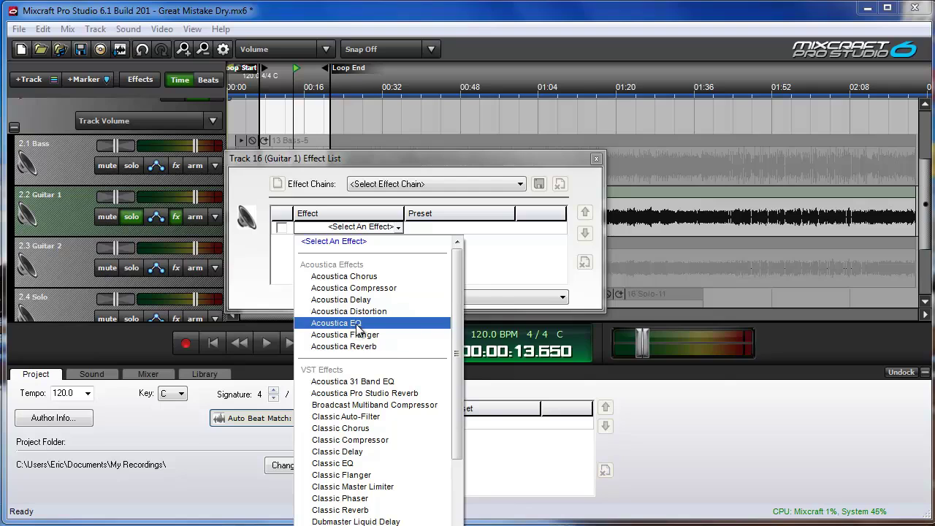
click(353, 324)
click(530, 227)
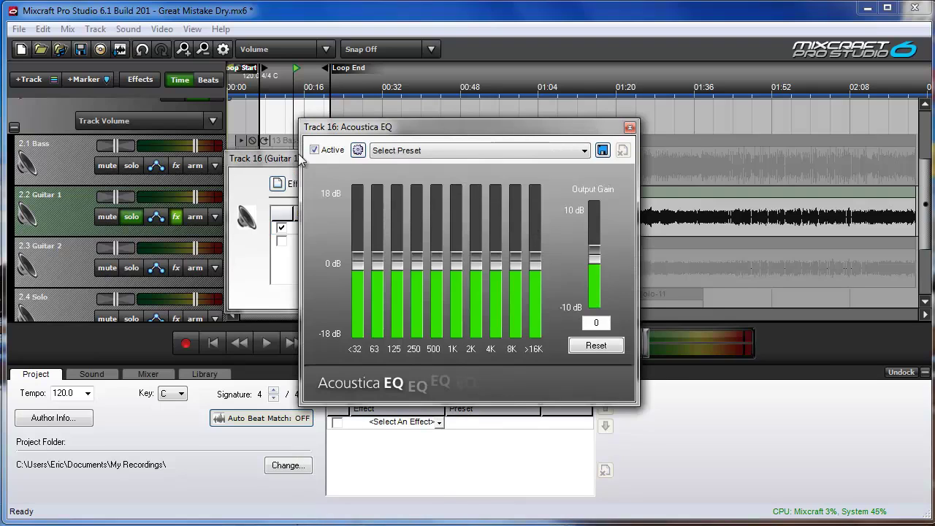
click(339, 161)
click(596, 159)
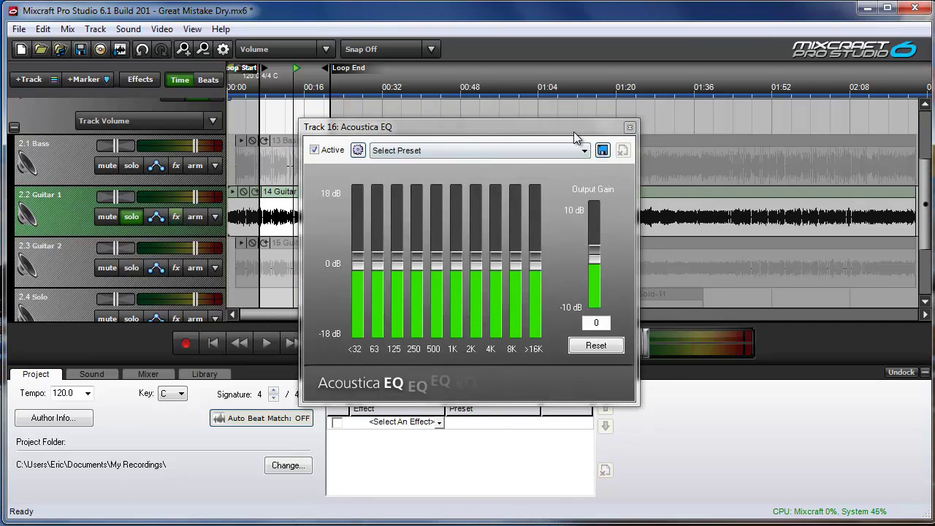
drag(574, 132, 604, 128)
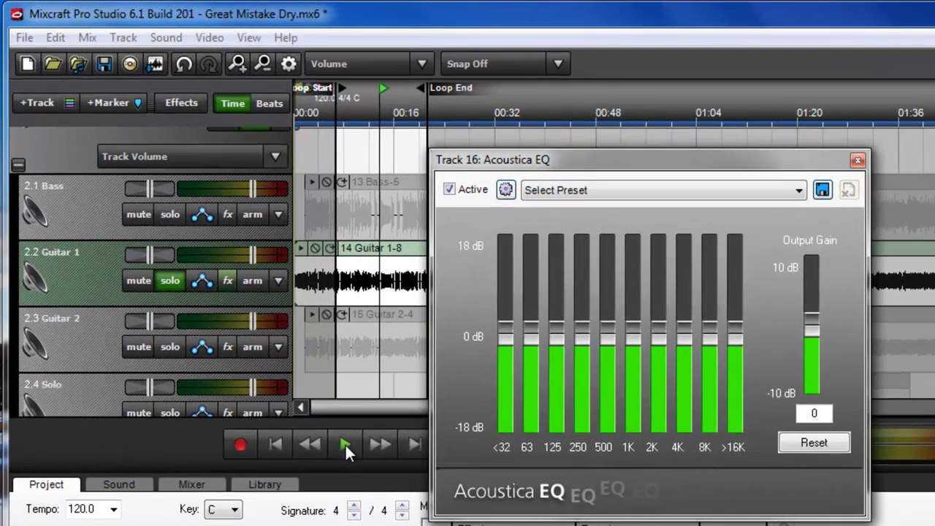
Audition the soloed Guitar 1 loop, then cut its <32 band to -18 dB and its 63 band to about -13 dB.
click(346, 444)
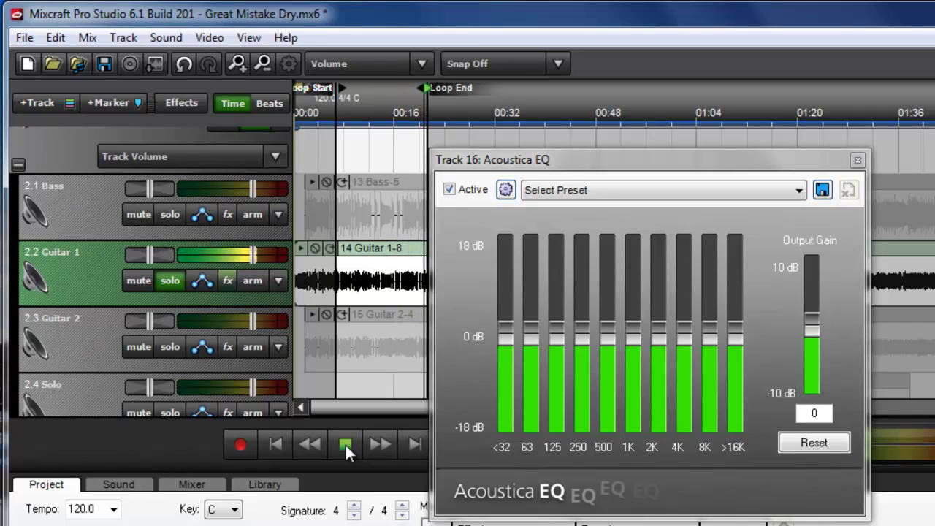
click(346, 445)
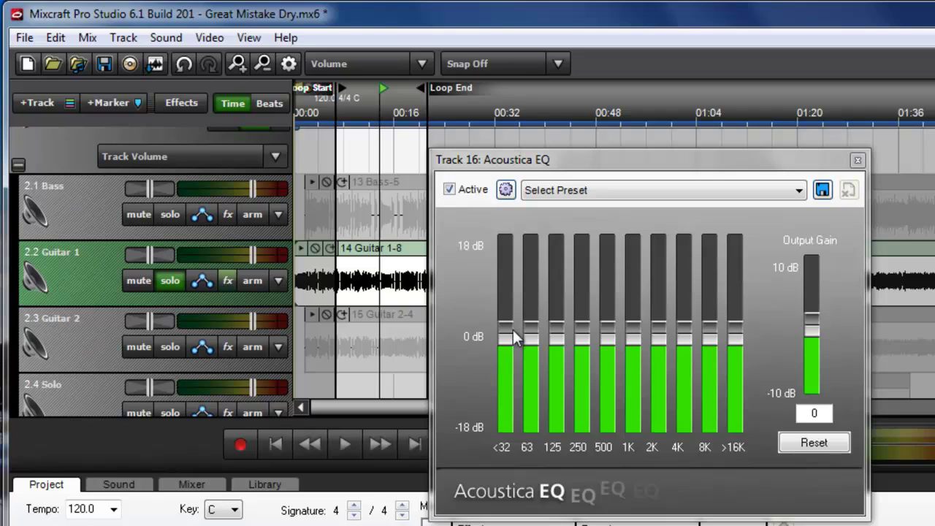
drag(502, 342, 510, 447)
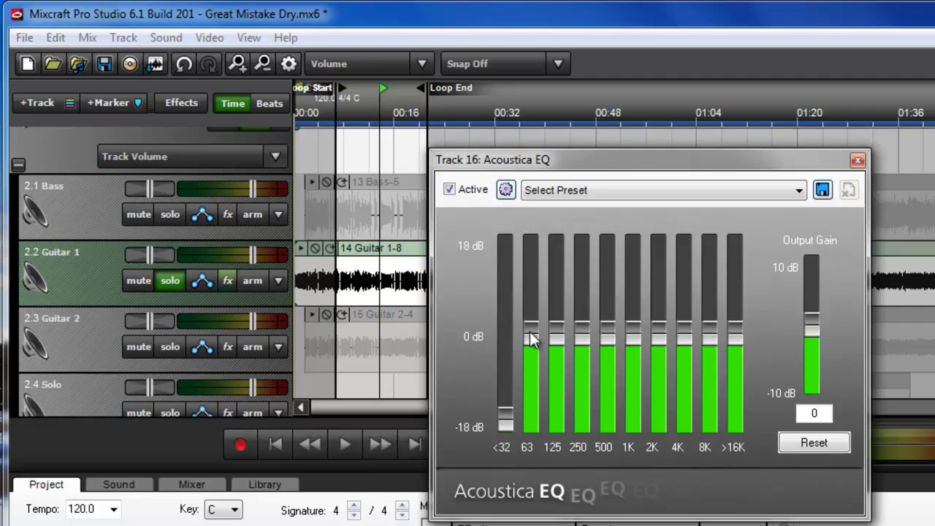
drag(532, 340, 534, 398)
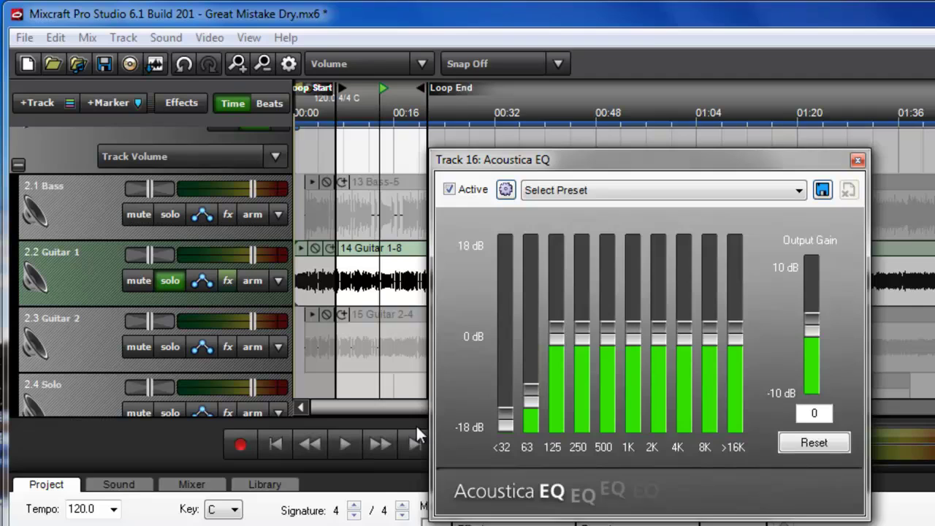
With the guitar loop played for reference, cut the 125 band to about -4 dB, 8K to about -3 dB and >16K to about -9 dB.
click(345, 443)
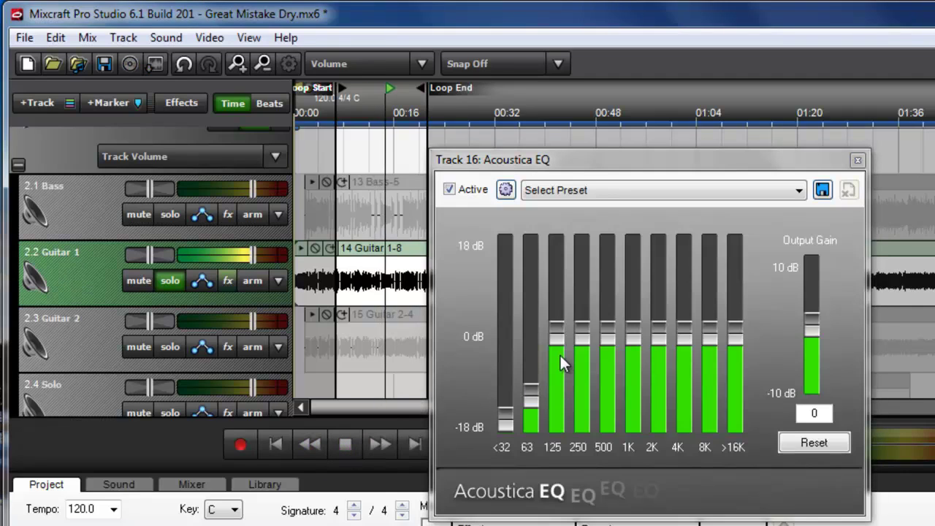
drag(556, 336, 552, 351)
drag(735, 335, 731, 367)
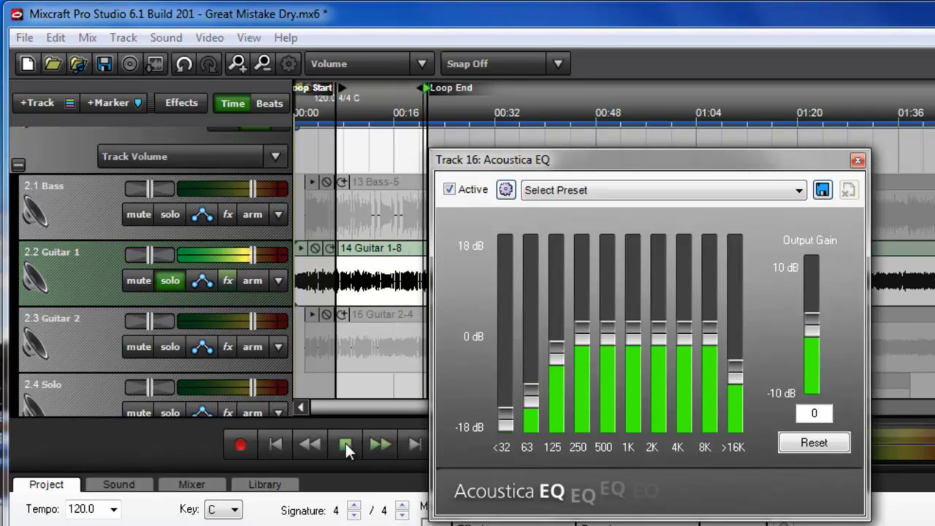
click(345, 444)
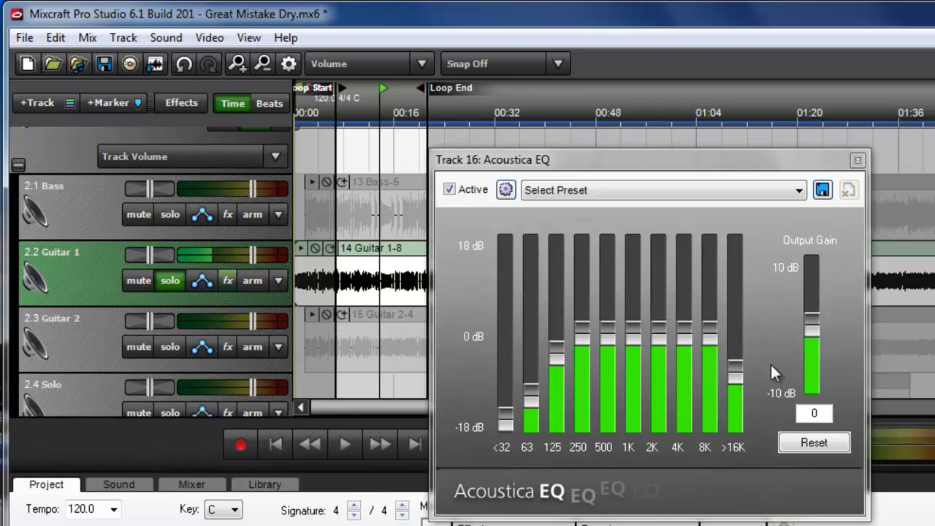
drag(731, 377, 734, 380)
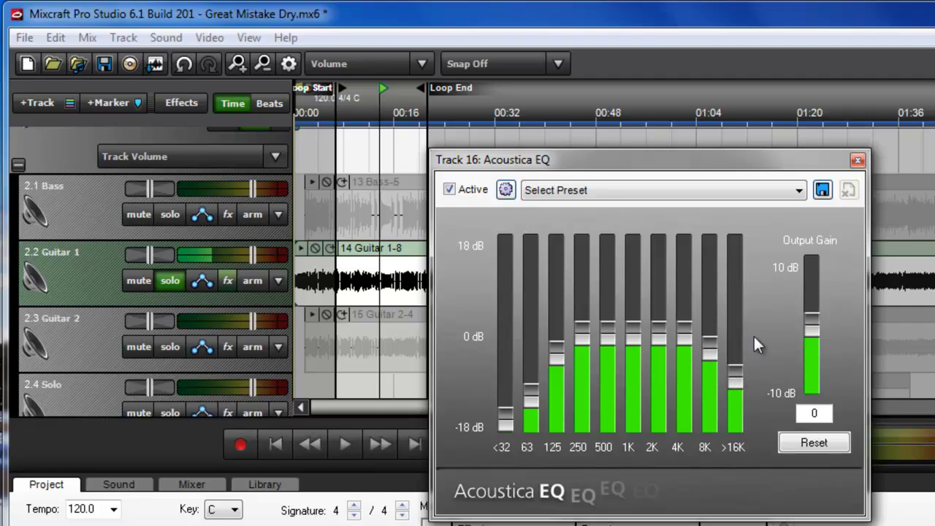
Play the guitar loop to compare the sound with the EQ bypassed and active, then stop playback and close the EQ window.
click(346, 447)
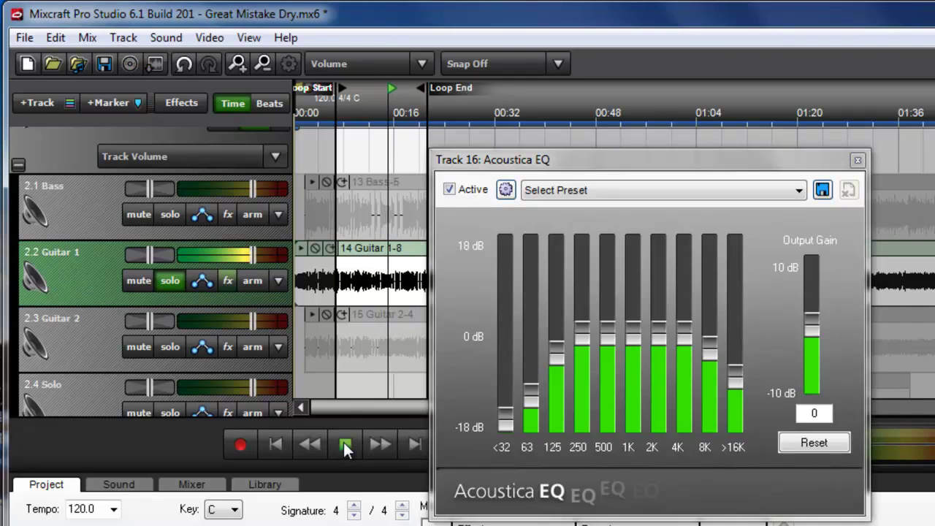
click(449, 190)
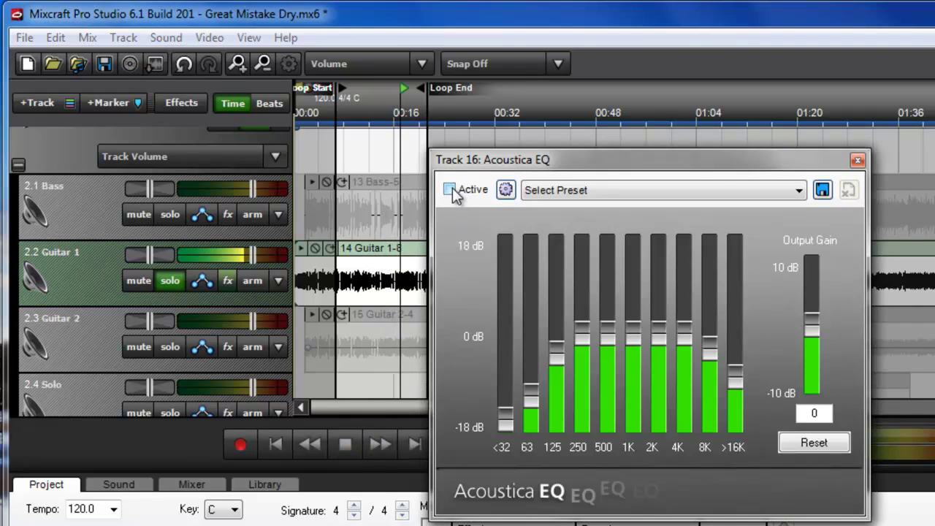
click(449, 190)
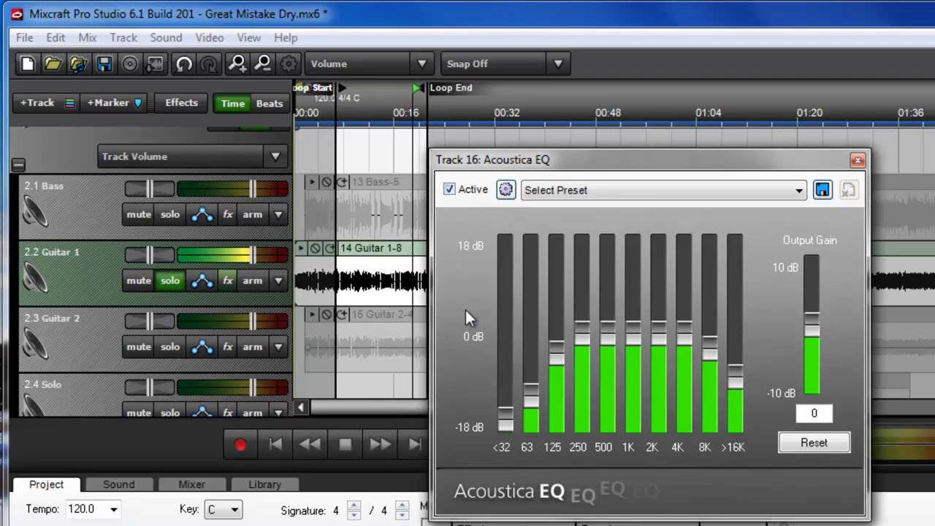
click(357, 442)
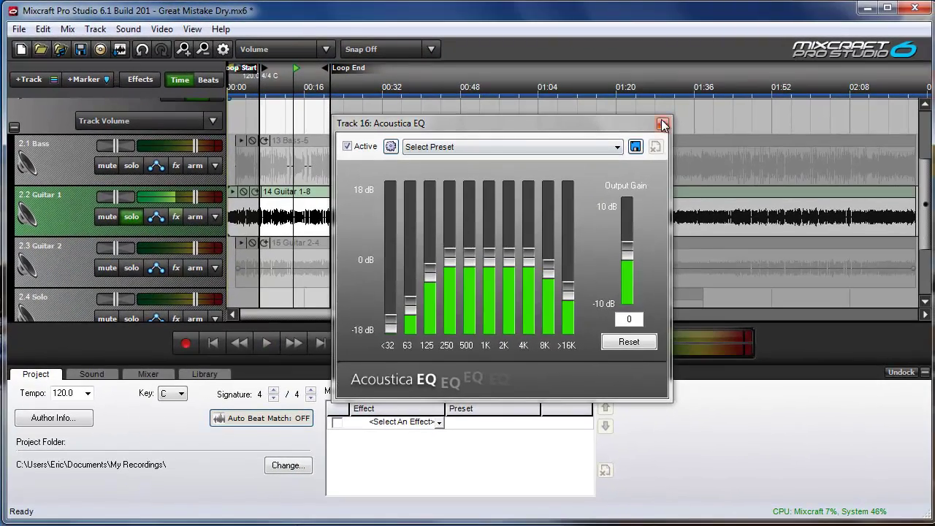
click(663, 125)
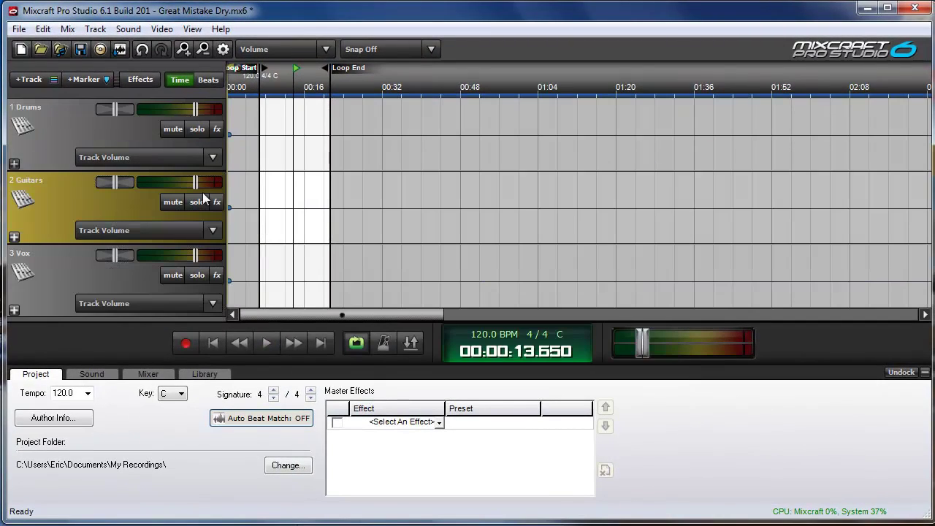